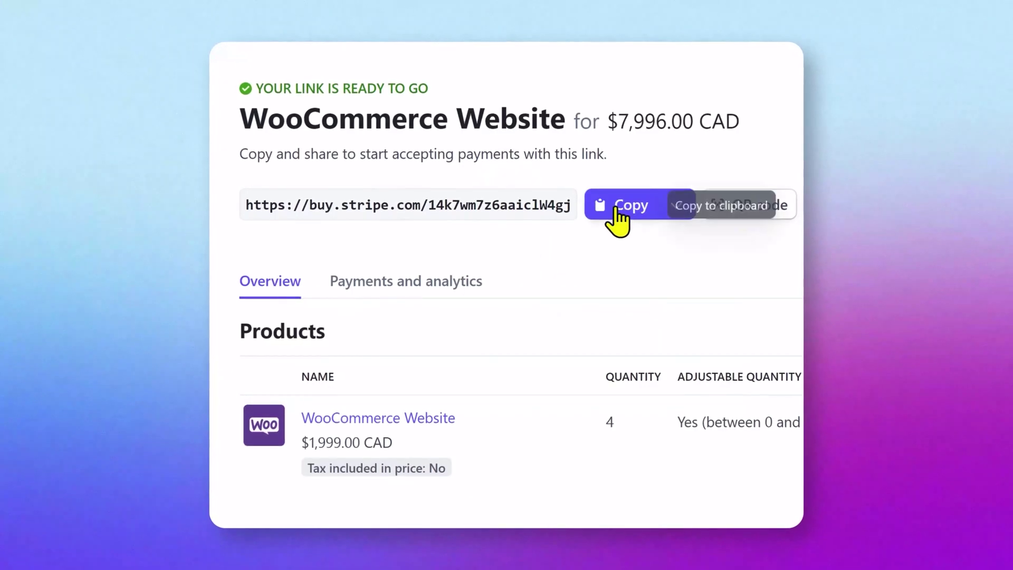
Copy the payment link and preview the Customer portal, Invoice payment page and Invoice PDF branding.
{"action": "left_click", "coordinate": [617, 207]}
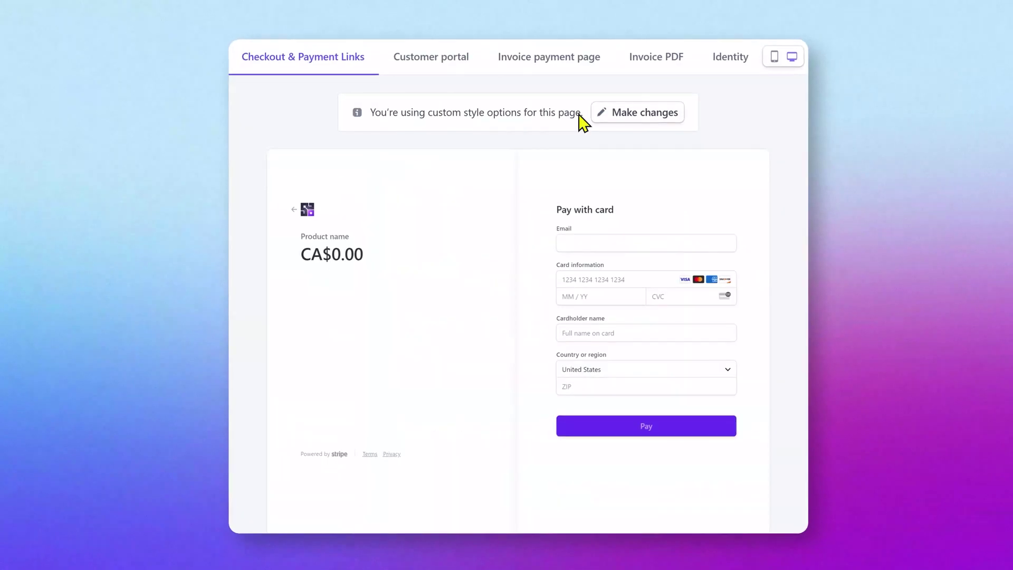
{"action": "left_click", "coordinate": [426, 60]}
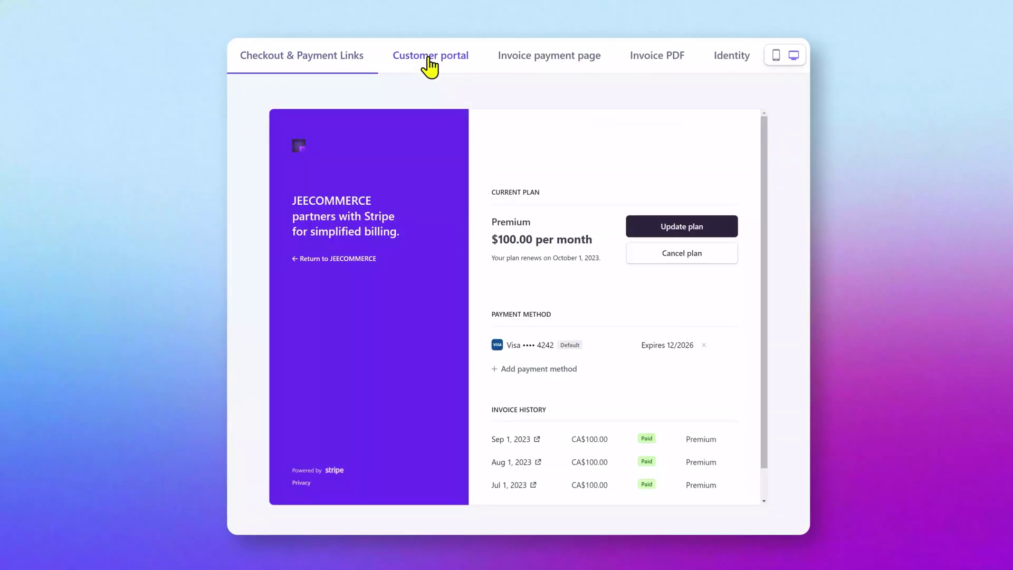
{"action": "left_click", "coordinate": [548, 58]}
{"action": "left_click", "coordinate": [651, 57]}
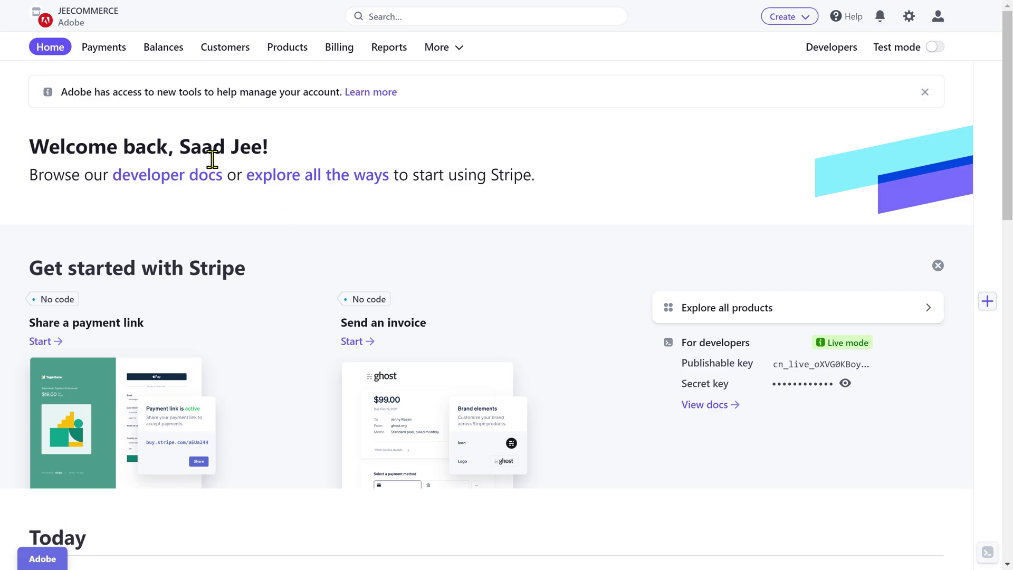
From Payments, use Create payment and the Create menu to start a new Payment link.
{"action": "left_click", "coordinate": [101, 48]}
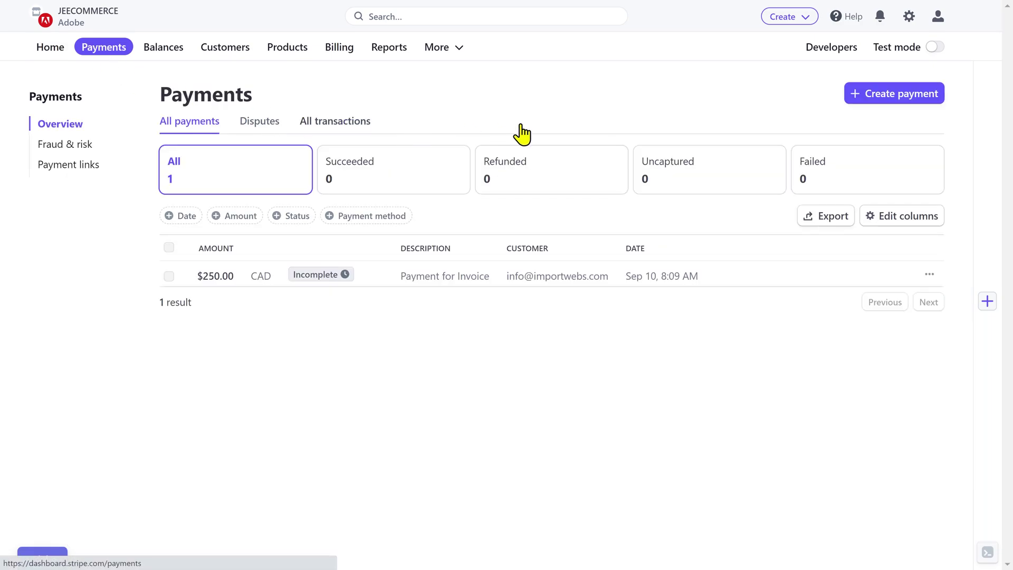
{"action": "left_click", "coordinate": [896, 96]}
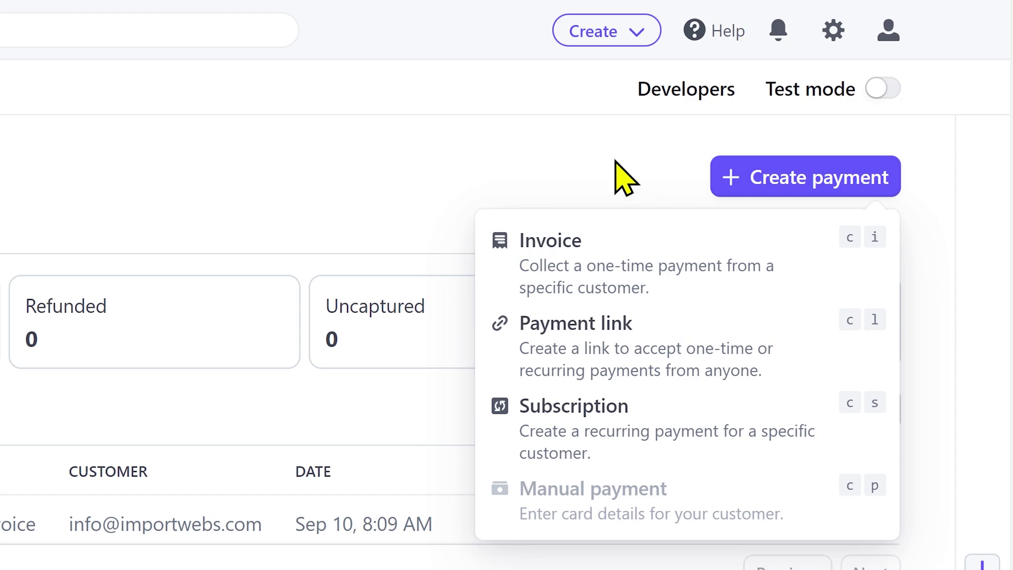
{"action": "left_click", "coordinate": [612, 38]}
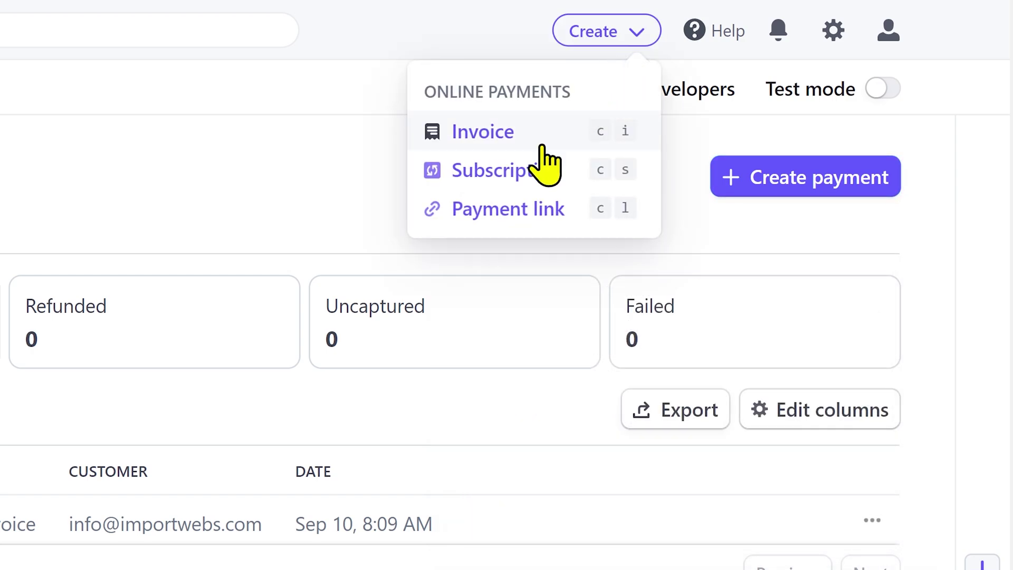
{"action": "left_click", "coordinate": [537, 213]}
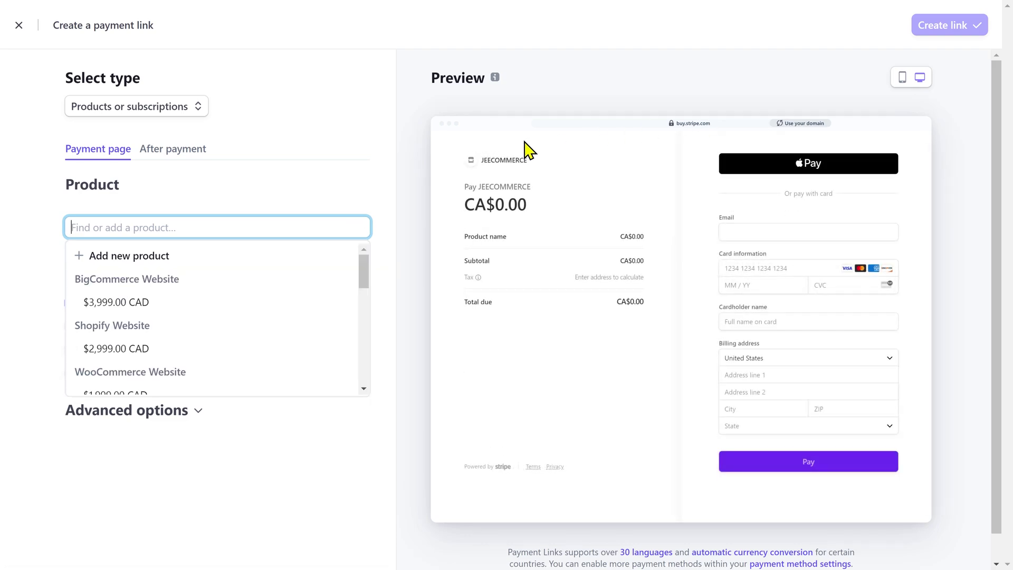
Check the mobile and desktop checkout previews and keep the Products or subscriptions link type.
{"action": "left_click", "coordinate": [331, 190]}
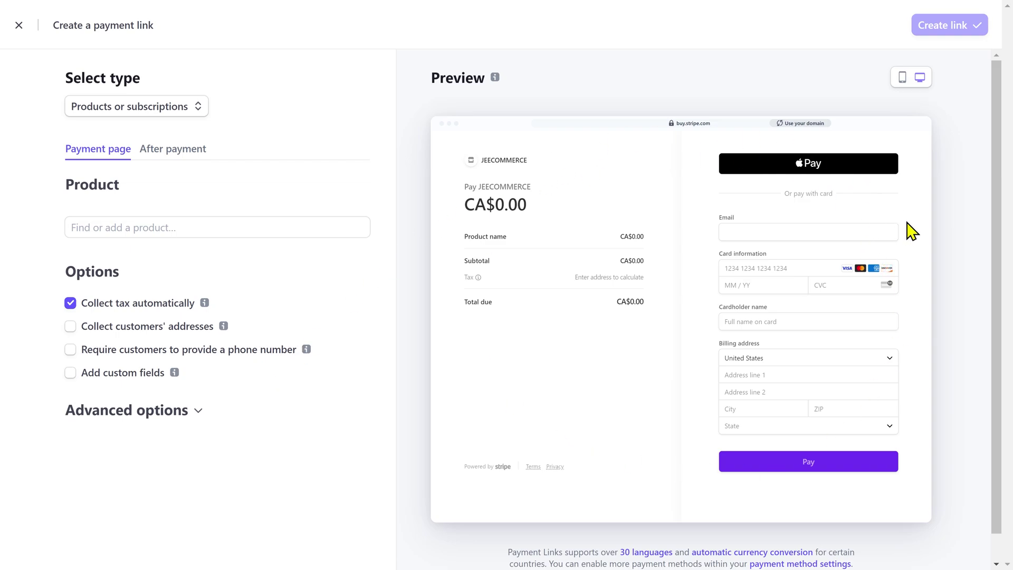
{"action": "left_click", "coordinate": [903, 78]}
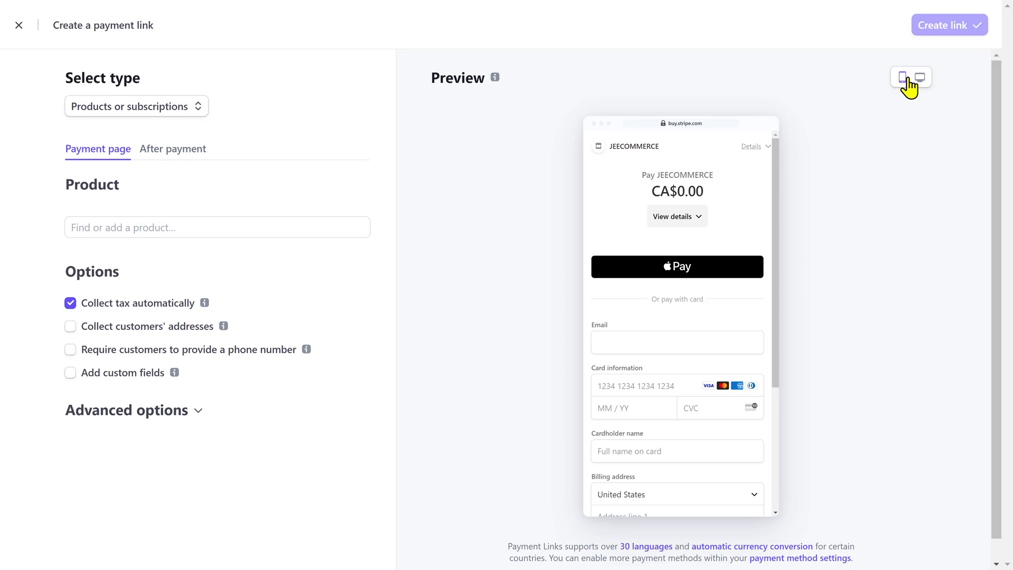
{"action": "left_click", "coordinate": [921, 80]}
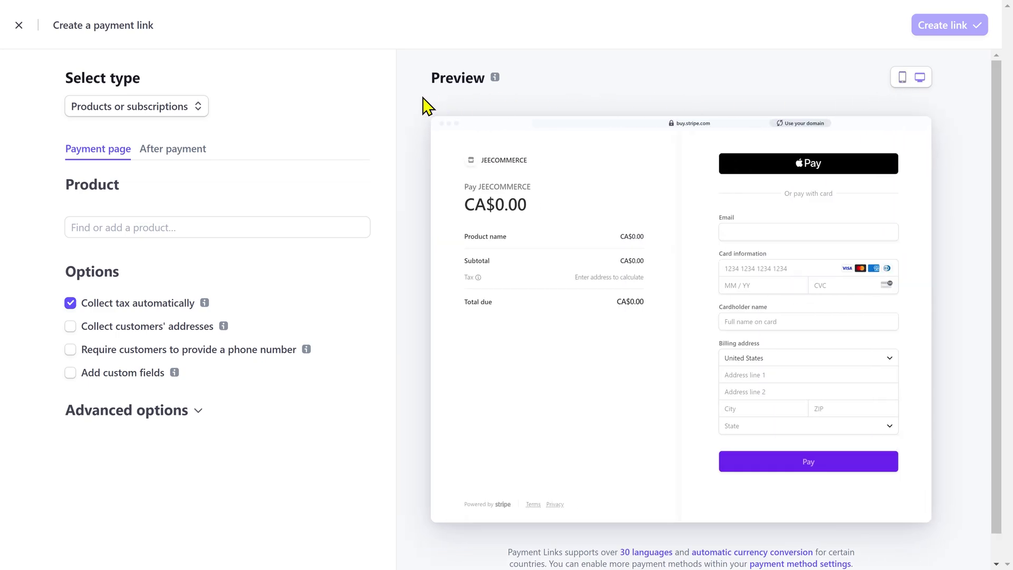
{"action": "left_click", "coordinate": [198, 107]}
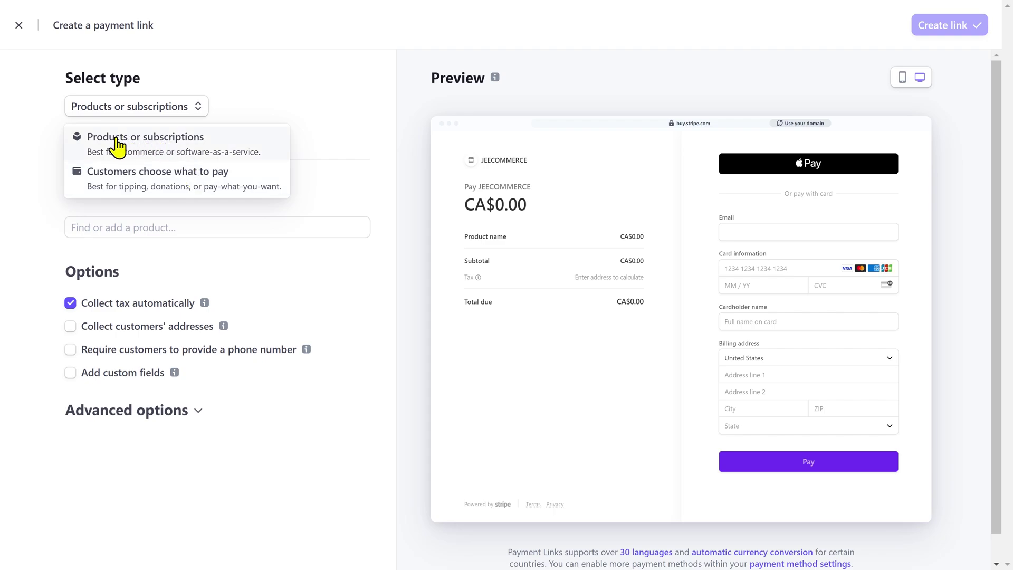
{"action": "left_click", "coordinate": [160, 143]}
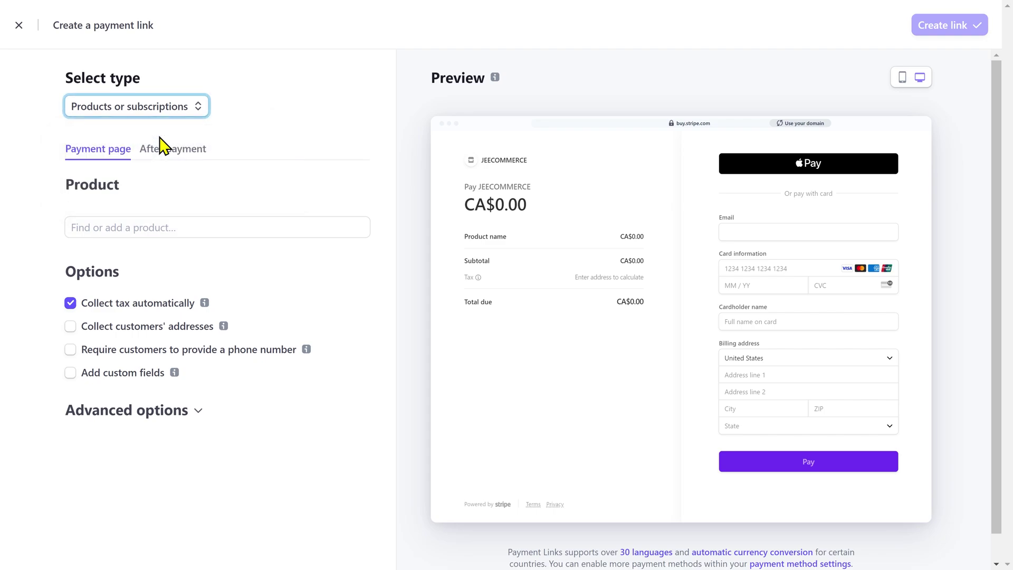
Add WooCommerce Website at $1,999.00 CAD from the existing product list.
{"action": "left_click", "coordinate": [193, 222]}
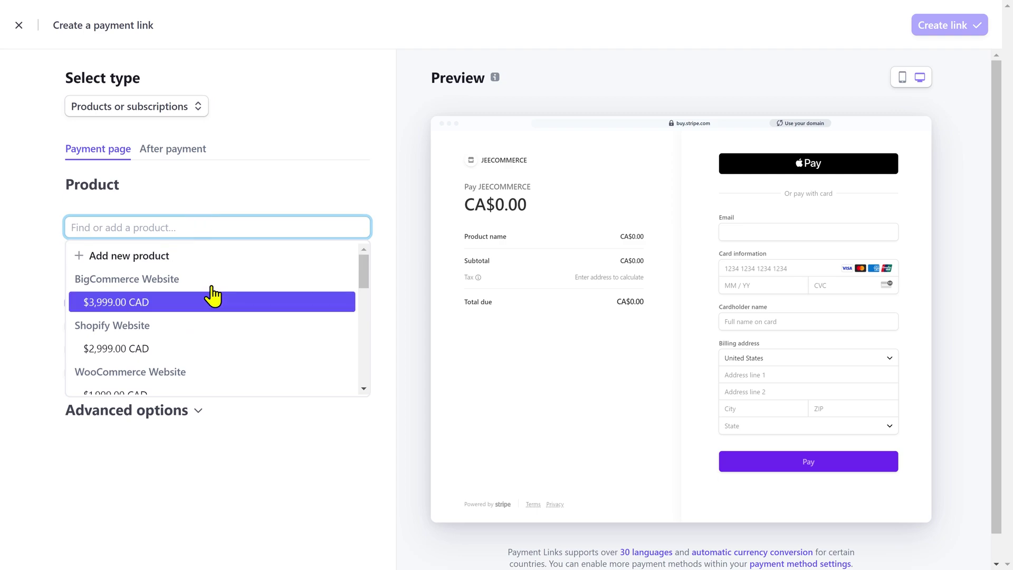
{"action": "scroll", "coordinate": [211, 304], "scroll_direction": "down", "scroll_amount": 5}
{"action": "scroll", "coordinate": [212, 307], "scroll_direction": "down", "scroll_amount": 4}
{"action": "scroll", "coordinate": [212, 309], "scroll_direction": "up", "scroll_amount": 6}
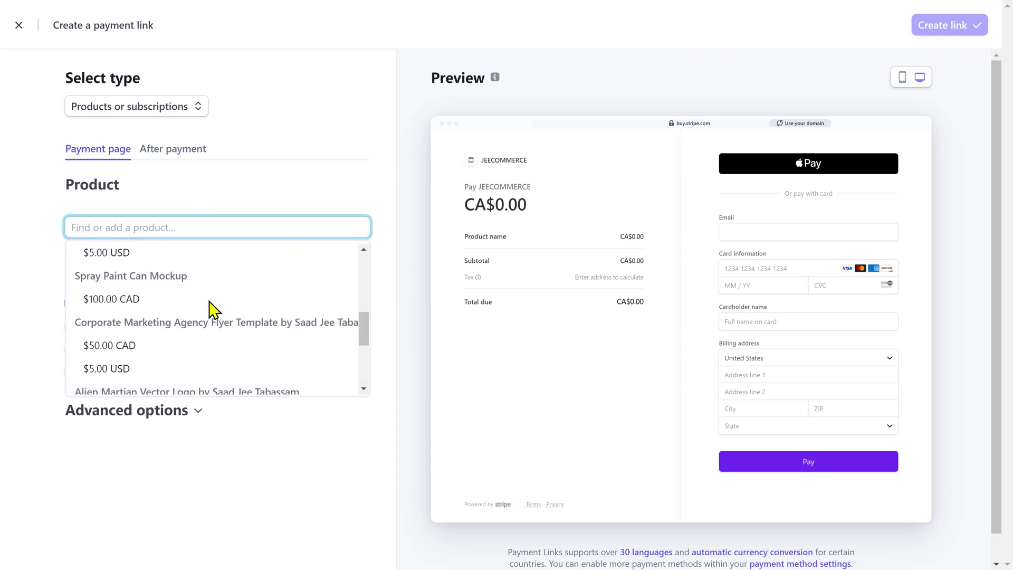
{"action": "scroll", "coordinate": [211, 312], "scroll_direction": "up", "scroll_amount": 3}
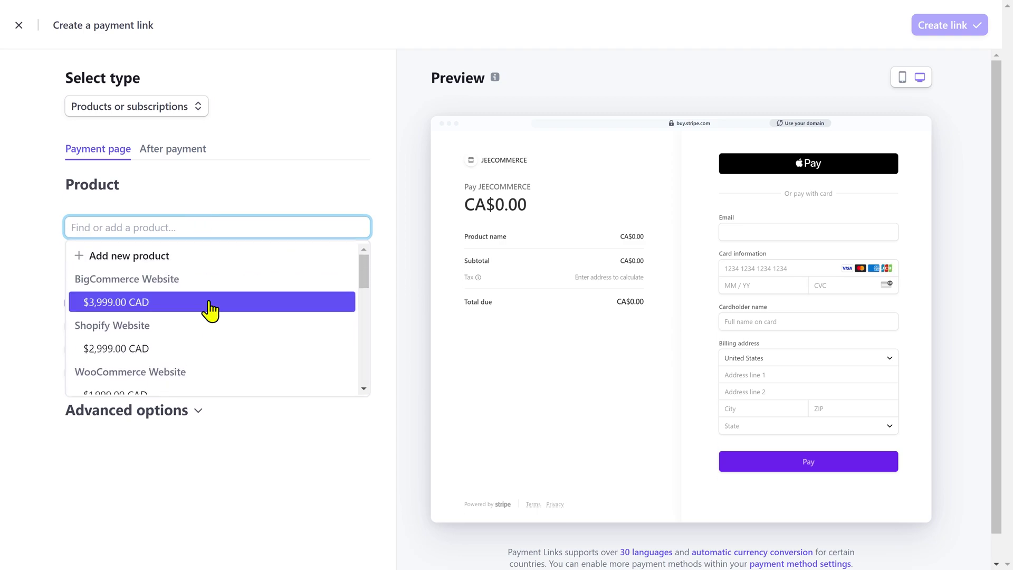
{"action": "scroll", "coordinate": [210, 311], "scroll_direction": "down", "scroll_amount": 2}
{"action": "left_click", "coordinate": [212, 329]}
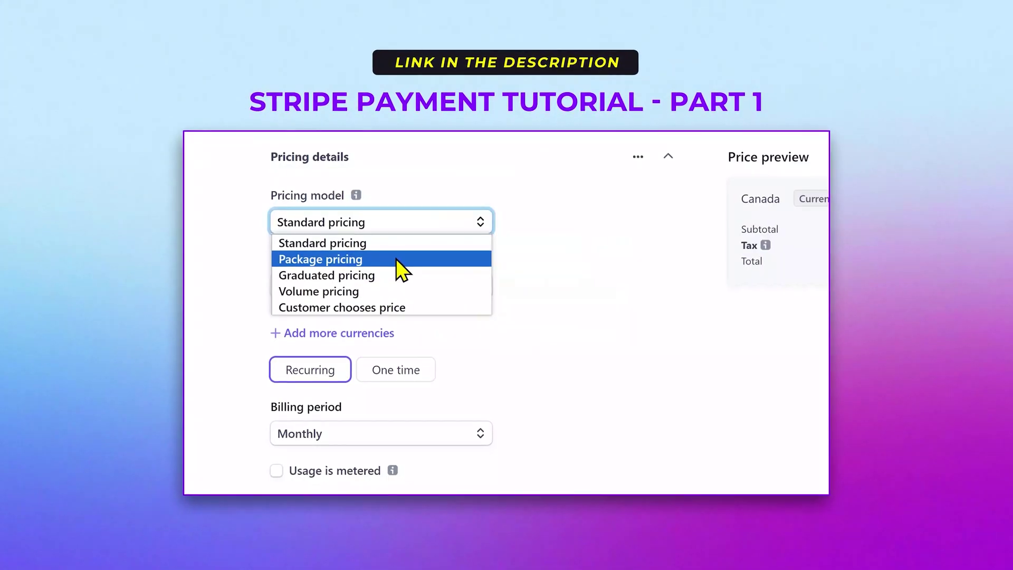
Raise the WooCommerce Website quantity to 4 (CA$7,996.00) and let customers adjust it from 0 to 99.
{"action": "left_click", "coordinate": [395, 258]}
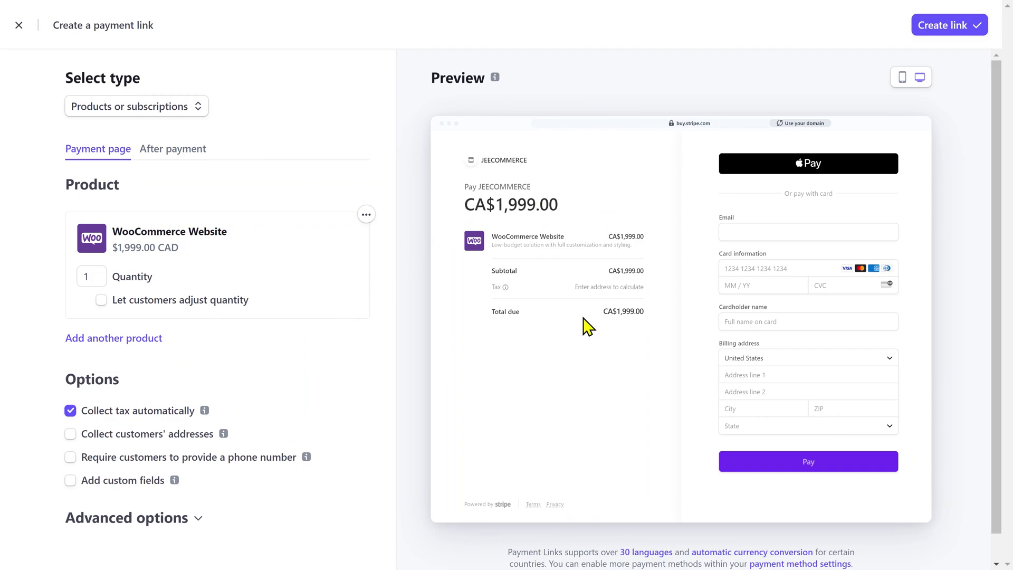
{"action": "left_click", "coordinate": [103, 272]}
{"action": "left_click", "coordinate": [104, 272]}
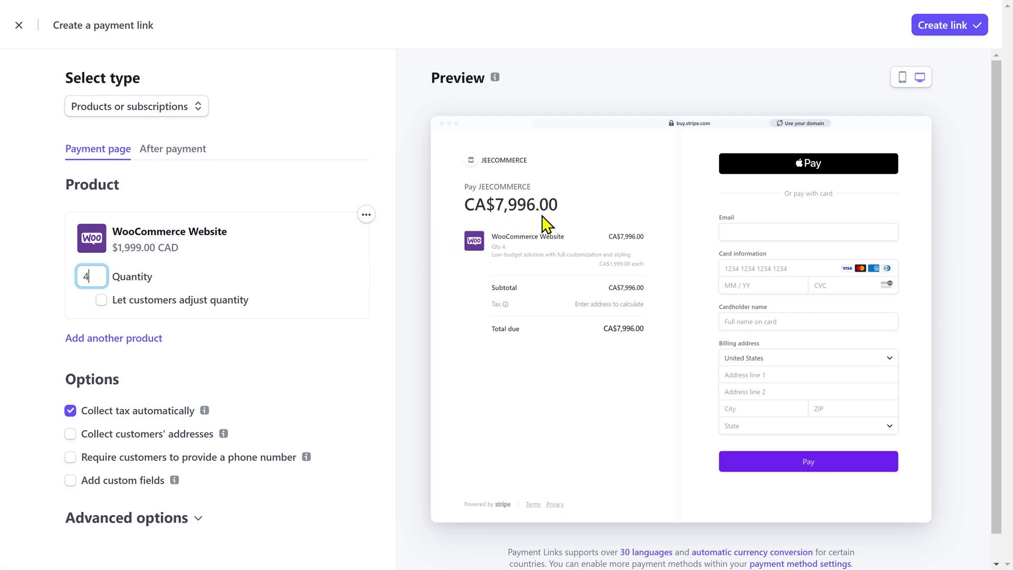
{"action": "left_click", "coordinate": [102, 301]}
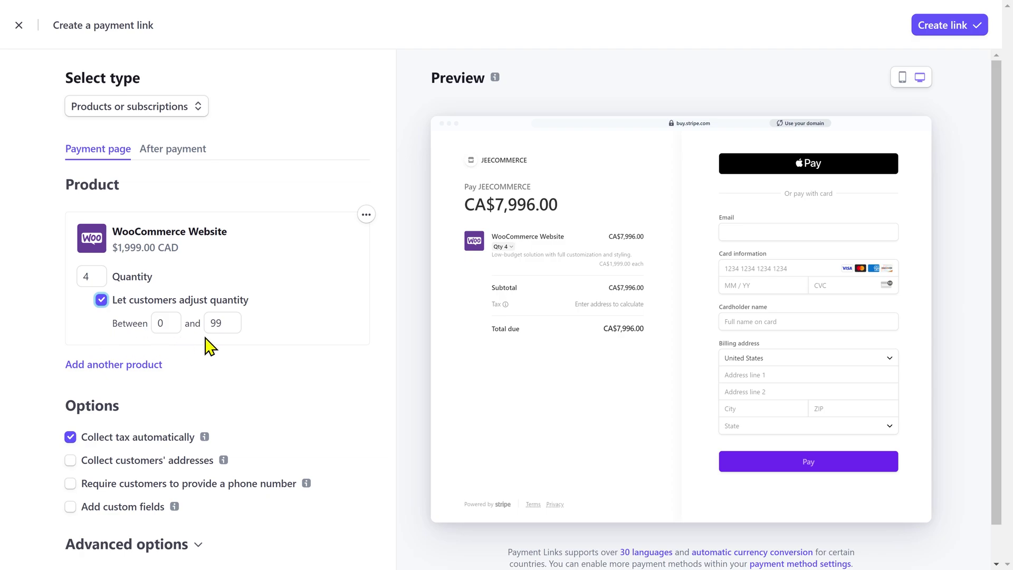
Start adding another product, then close the product list without adding one.
{"action": "left_click", "coordinate": [143, 365]}
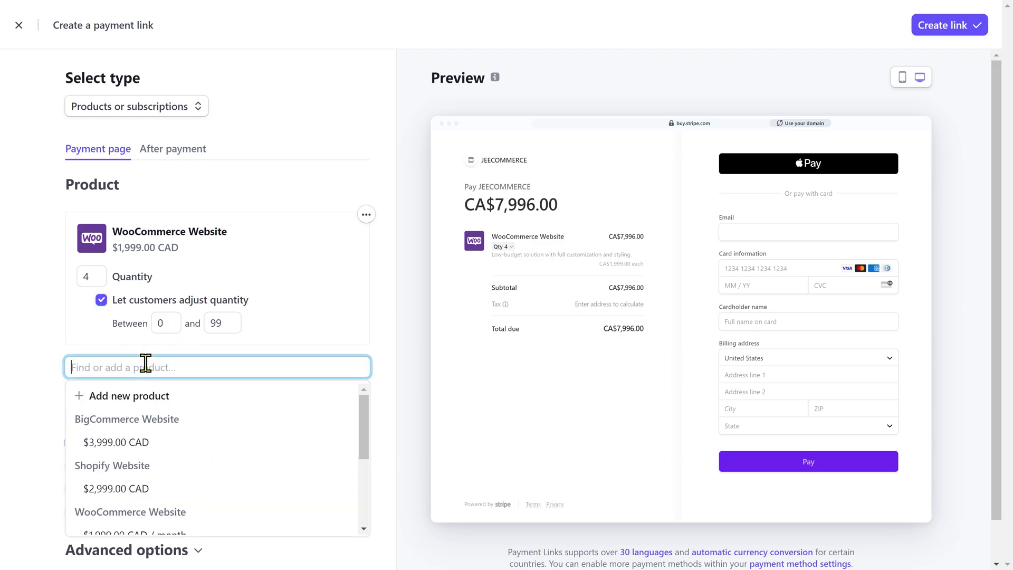
{"action": "scroll", "coordinate": [222, 438], "scroll_direction": "down", "scroll_amount": 5}
{"action": "scroll", "coordinate": [219, 445], "scroll_direction": "up", "scroll_amount": 3}
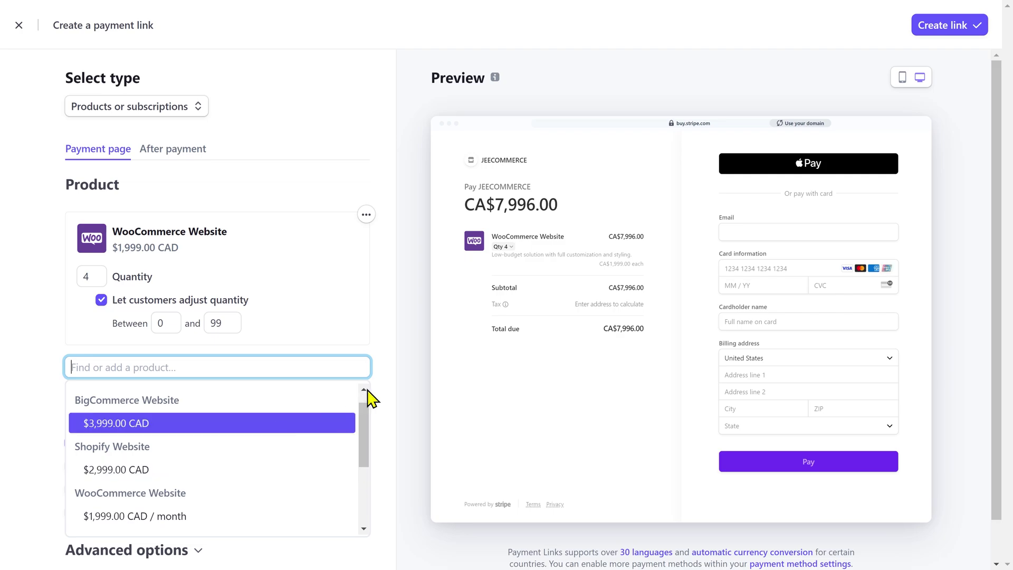
{"action": "left_click", "coordinate": [384, 389]}
{"action": "scroll", "coordinate": [383, 389], "scroll_direction": "down", "scroll_amount": 1}
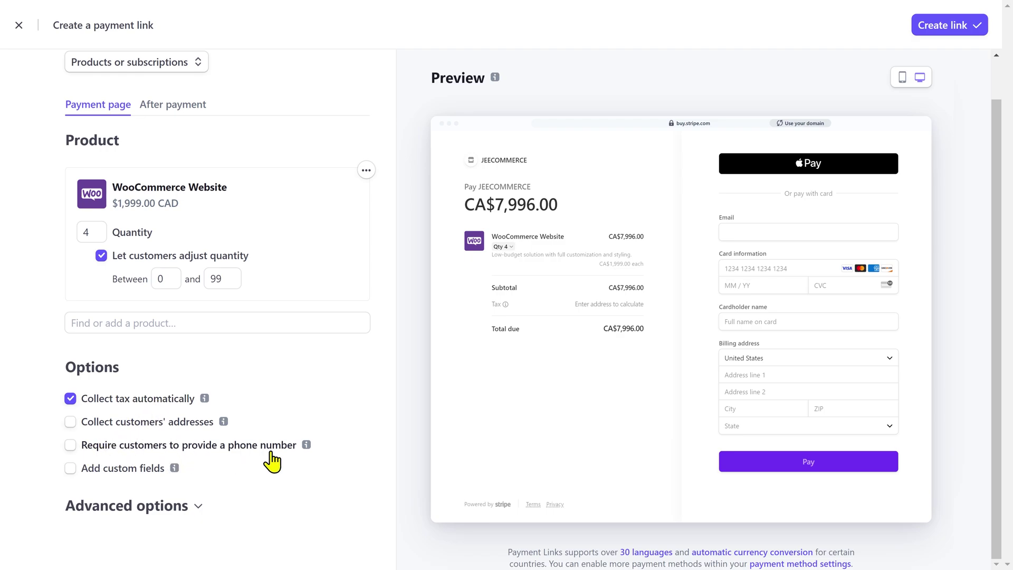
Collect billing addresses, require phone numbers and add a custom checkout field.
{"action": "left_click", "coordinate": [70, 422]}
{"action": "scroll", "coordinate": [74, 438], "scroll_direction": "down", "scroll_amount": 1}
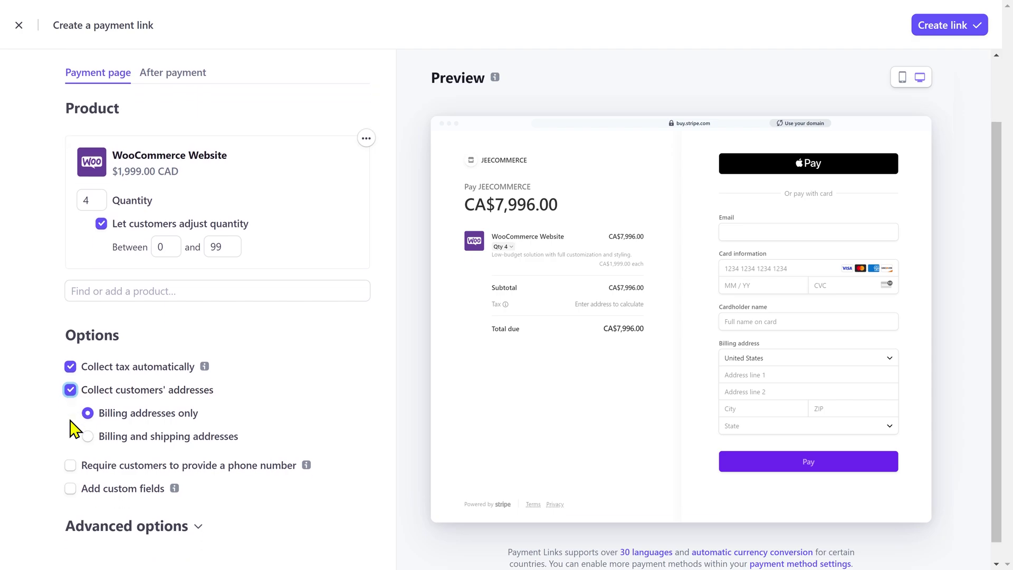
{"action": "left_click", "coordinate": [70, 445]}
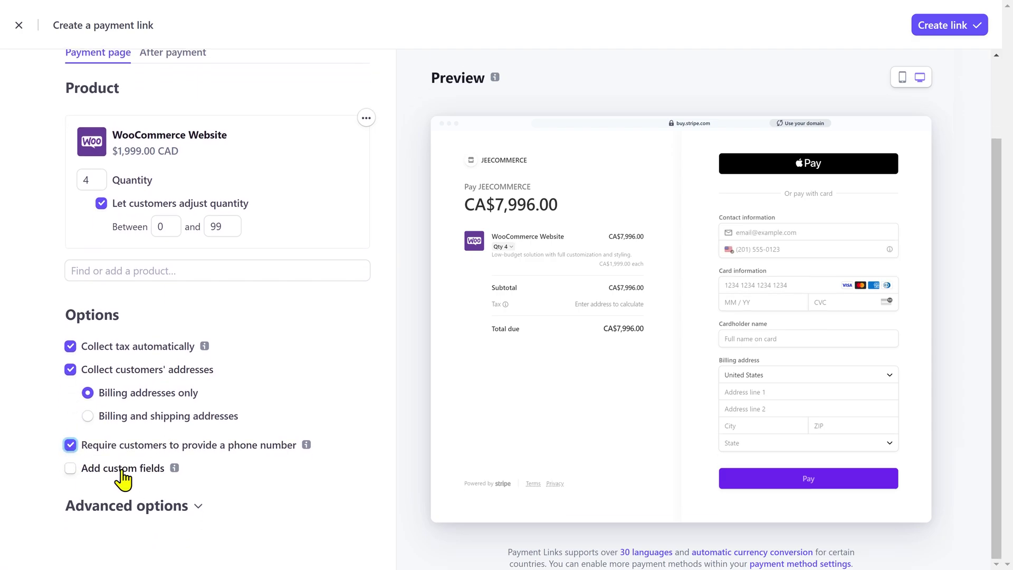
{"action": "left_click", "coordinate": [71, 468]}
Make the custom field a Dropdown labelled 'Select Size'.
{"action": "scroll", "coordinate": [73, 472], "scroll_direction": "down", "scroll_amount": 2}
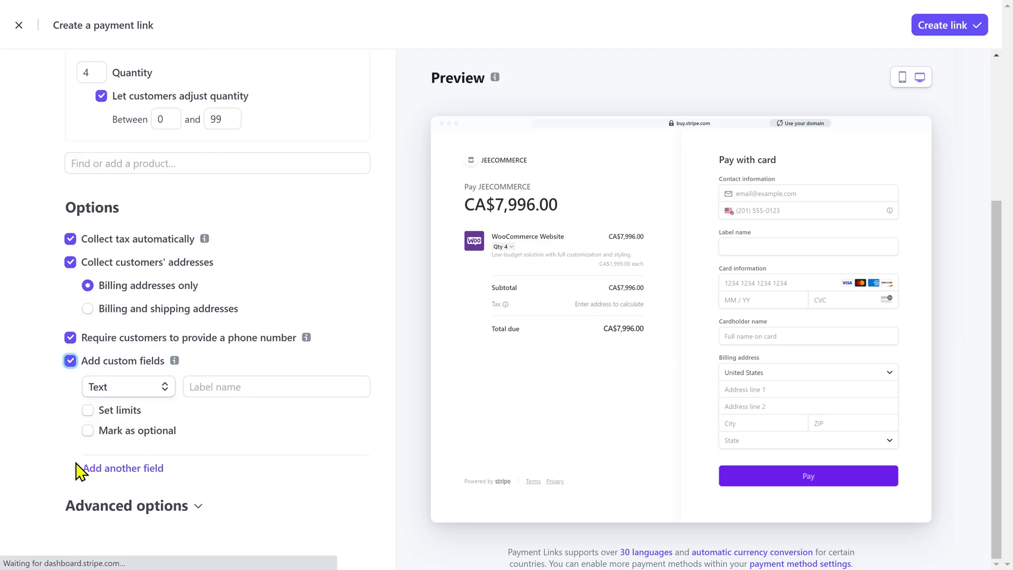
{"action": "left_click", "coordinate": [153, 388]}
{"action": "left_click", "coordinate": [154, 433]}
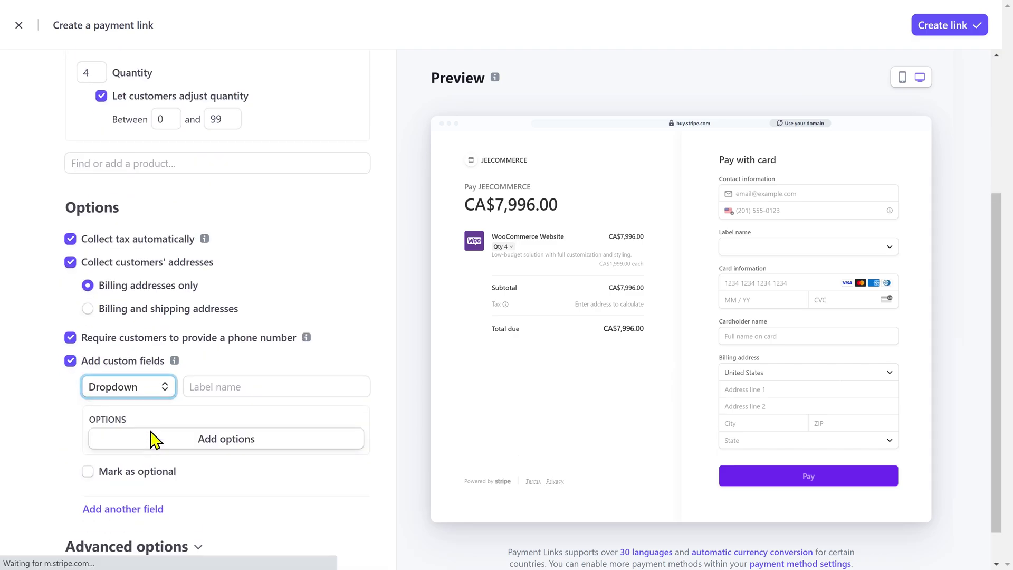
{"action": "left_click", "coordinate": [222, 388]}
{"action": "type", "text": "Select Size"}
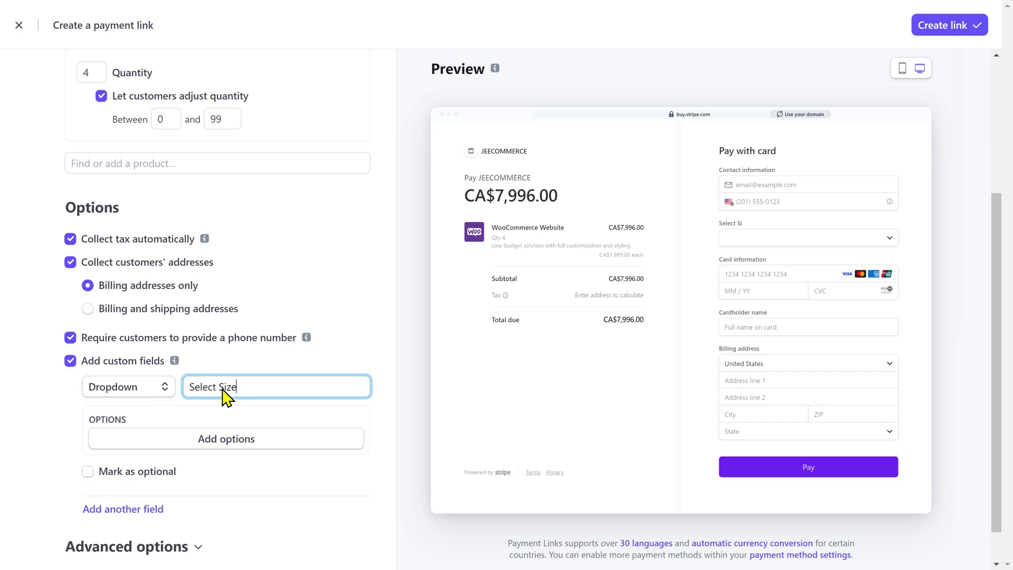
Give the dropdown the options Small, Medium and Large, and check them in the preview.
{"action": "left_click", "coordinate": [230, 443]}
{"action": "type", "text": "Small"}
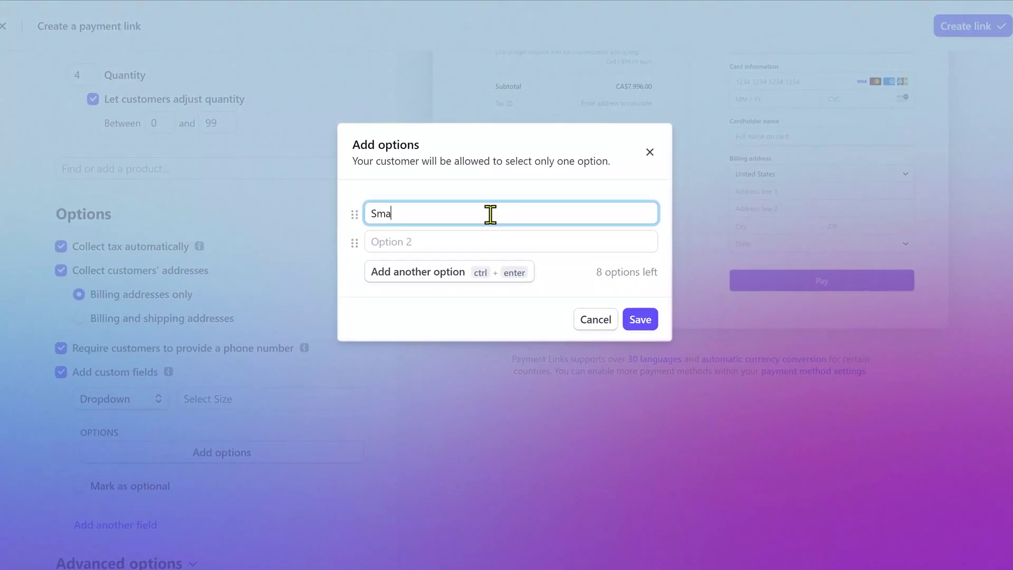
{"action": "key", "text": "Tab"}
{"action": "type", "text": "Medium"}
{"action": "left_click", "coordinate": [477, 278]}
{"action": "type", "text": "Large"}
{"action": "left_click", "coordinate": [644, 355]}
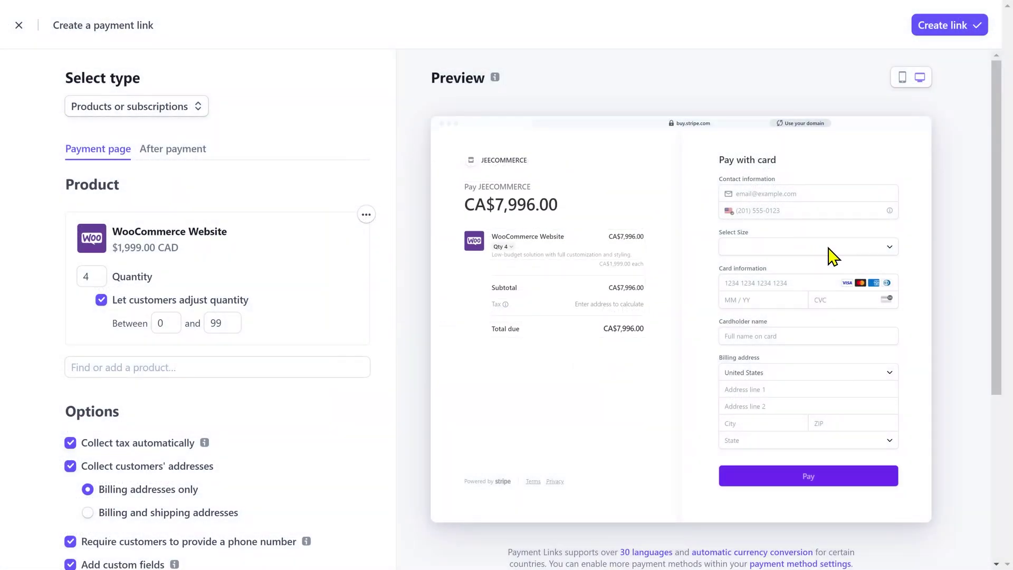
{"action": "left_click", "coordinate": [834, 247]}
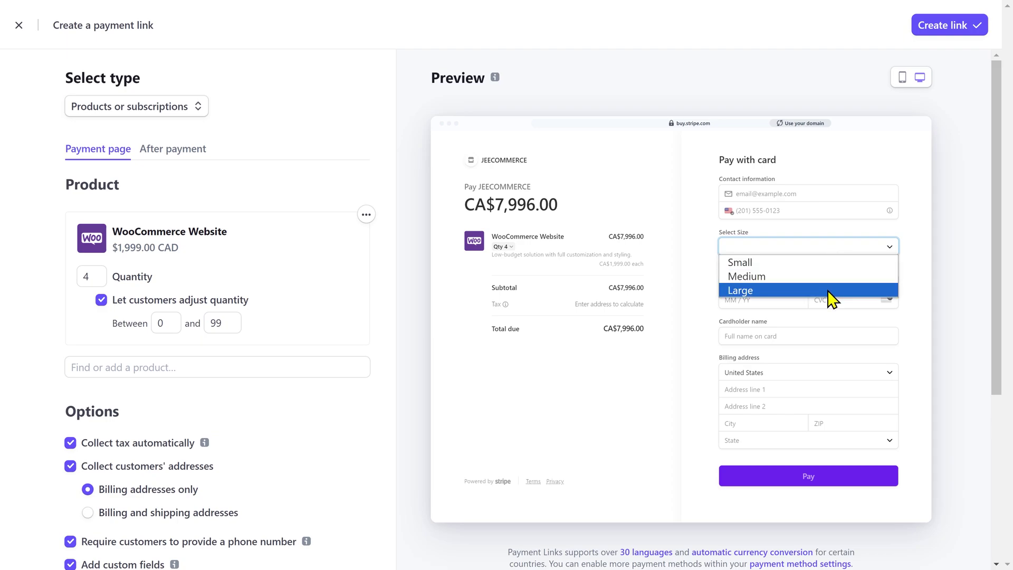
Keep Select Size required and add a second custom text field.
{"action": "scroll", "coordinate": [319, 425], "scroll_direction": "down", "scroll_amount": 5}
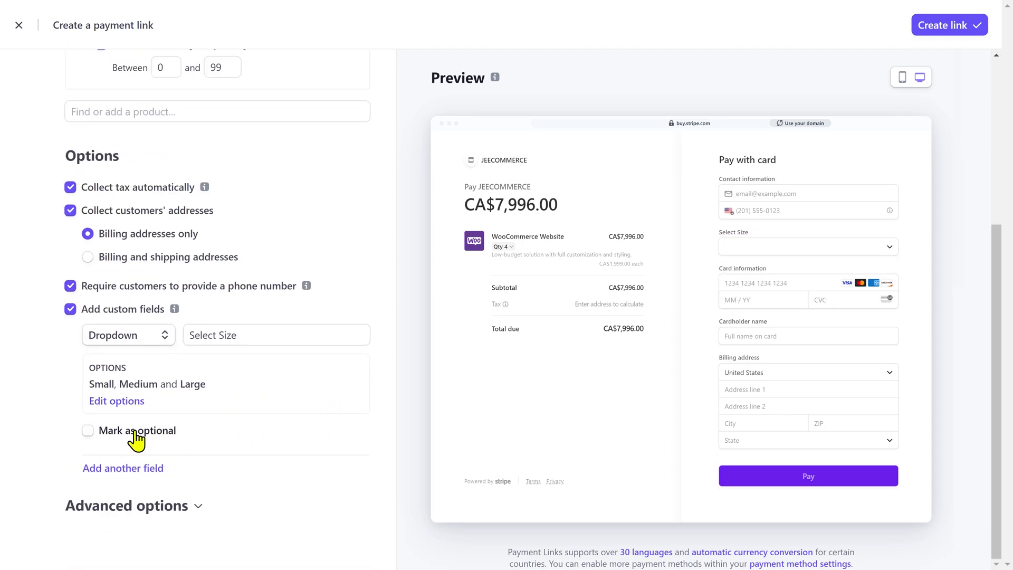
{"action": "left_click", "coordinate": [88, 432]}
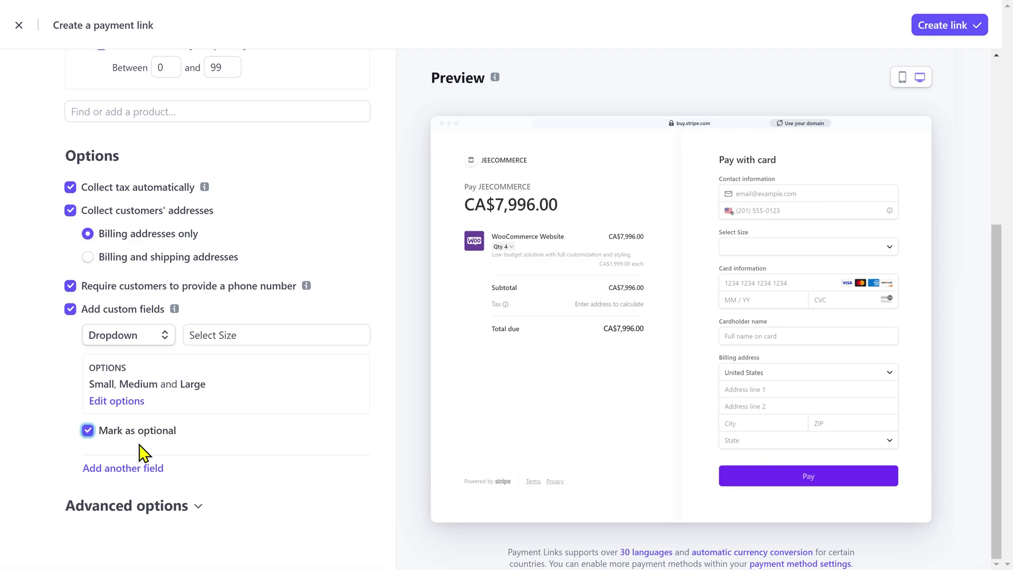
{"action": "left_click", "coordinate": [89, 436]}
{"action": "left_click", "coordinate": [91, 474]}
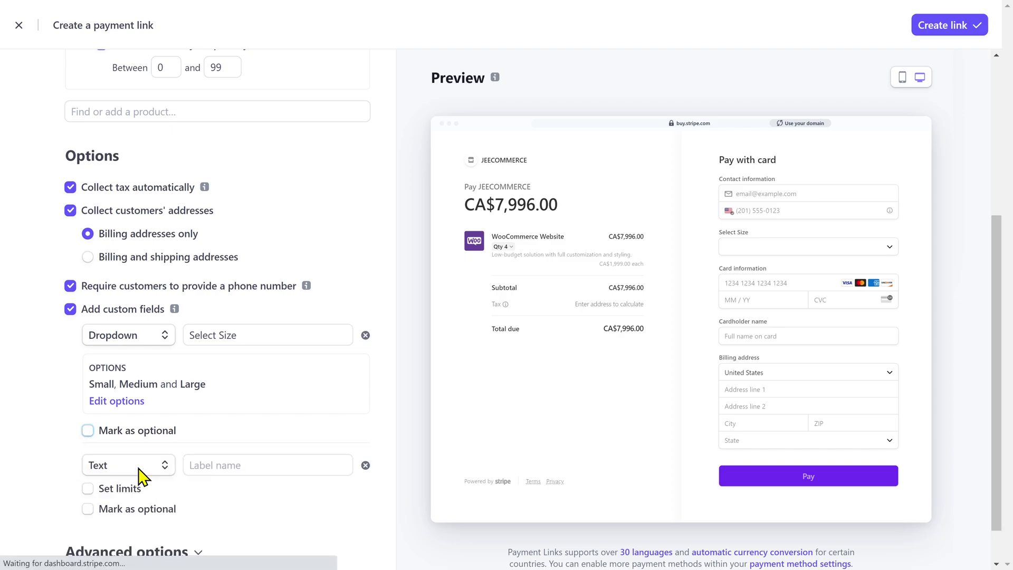
{"action": "scroll", "coordinate": [135, 474], "scroll_direction": "down", "scroll_amount": 1}
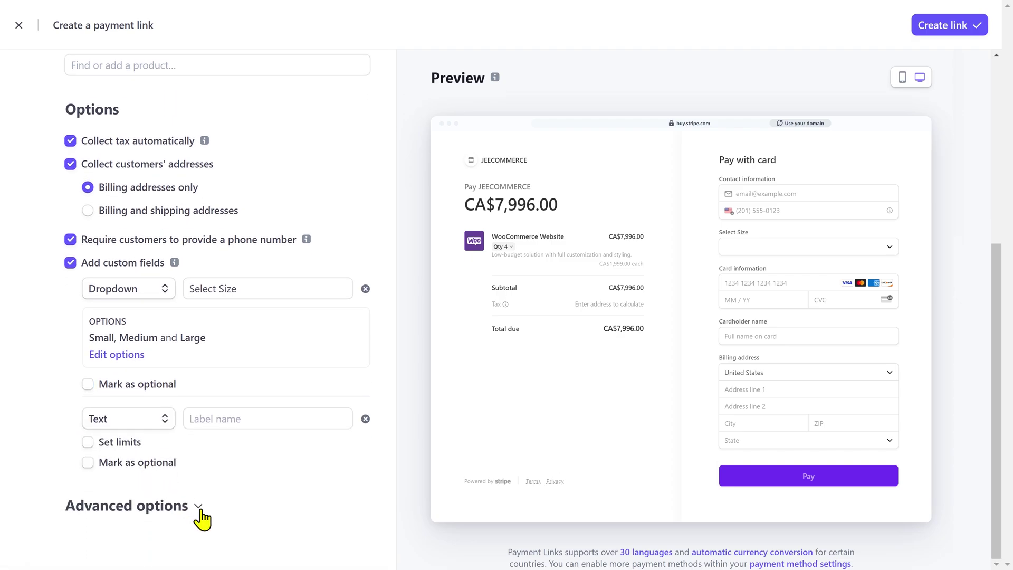
Expand Advanced options with promotion codes and browse the store's existing coupons.
{"action": "left_click", "coordinate": [198, 506]}
{"action": "scroll", "coordinate": [206, 515], "scroll_direction": "down", "scroll_amount": 2}
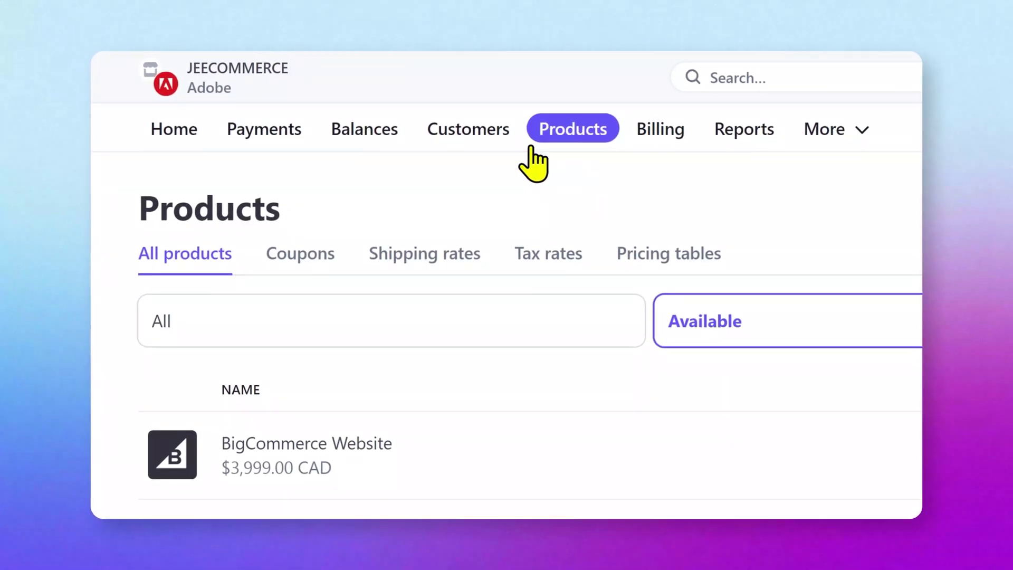
{"action": "left_click", "coordinate": [300, 254]}
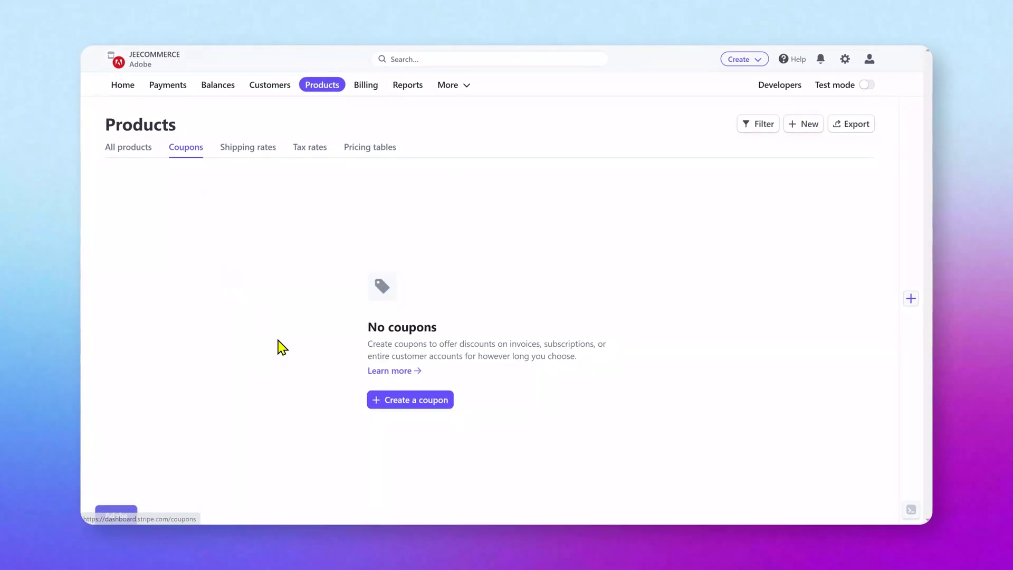
{"action": "left_click", "coordinate": [429, 408]}
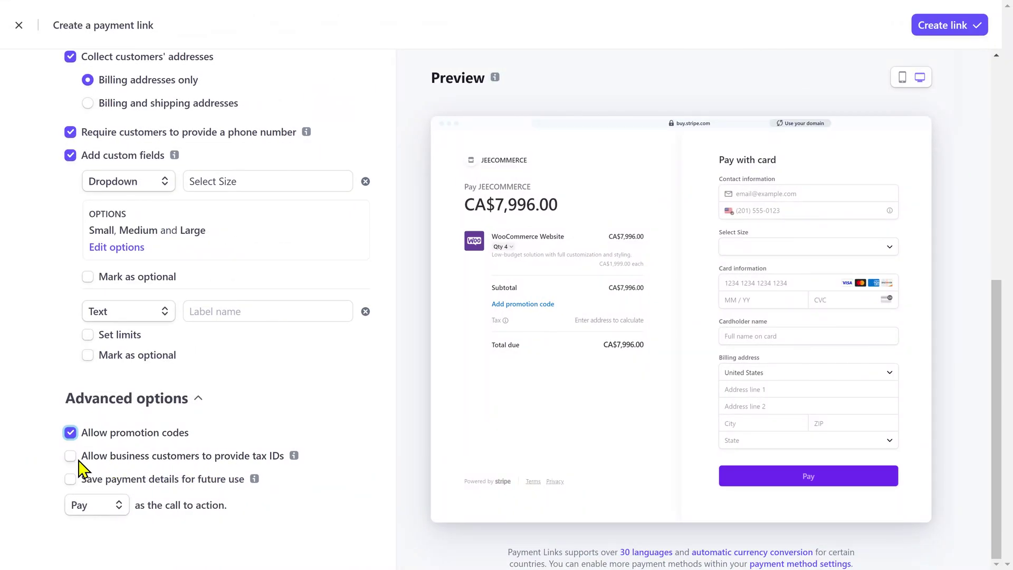
Allow business tax IDs and saved payment details, keep Pay as the call to action, and open After payment.
{"action": "left_click", "coordinate": [72, 459]}
{"action": "left_click", "coordinate": [70, 479]}
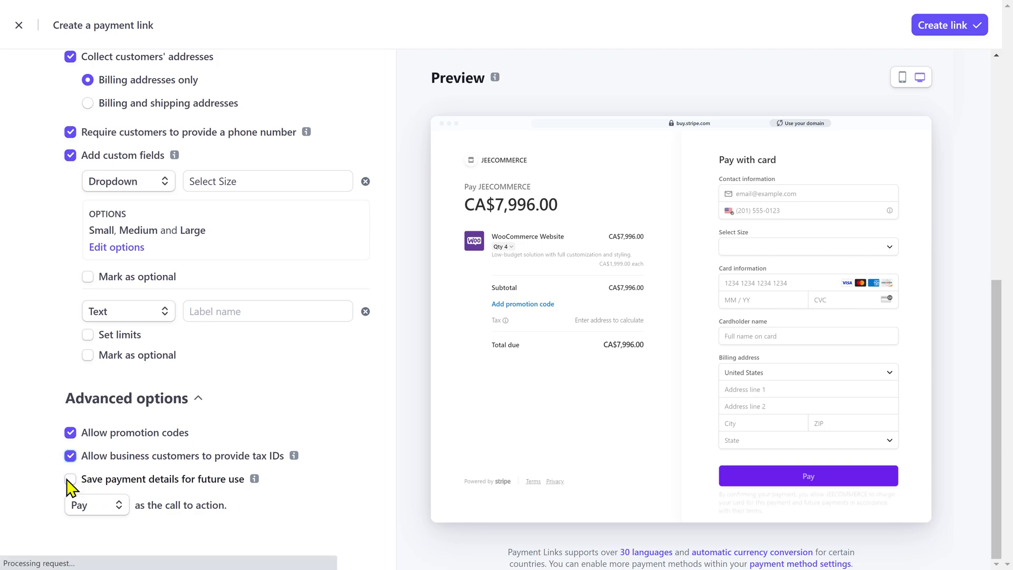
{"action": "left_click", "coordinate": [117, 505]}
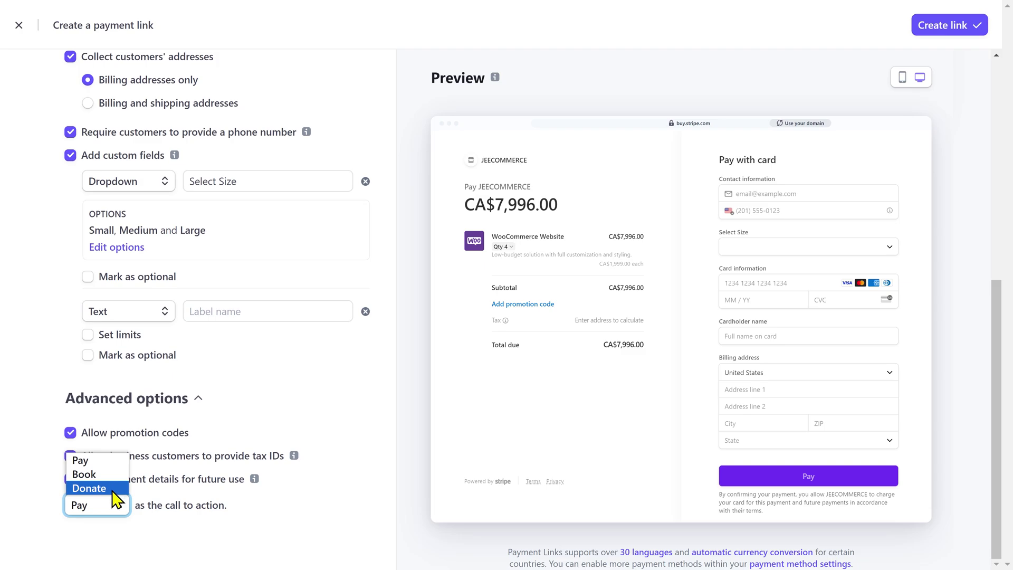
{"action": "left_click", "coordinate": [80, 461]}
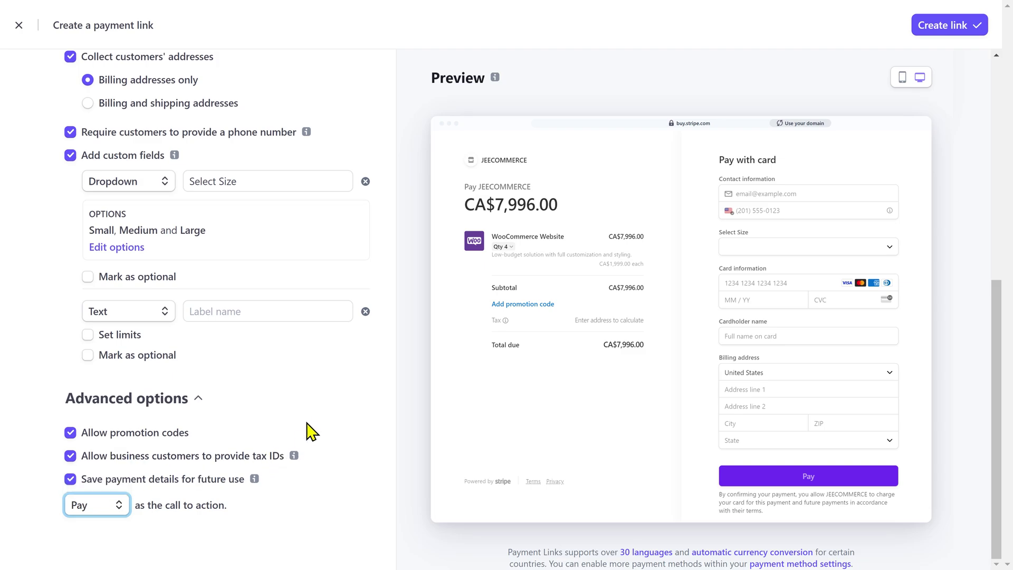
{"action": "scroll", "coordinate": [351, 390], "scroll_direction": "up", "scroll_amount": 4}
{"action": "scroll", "coordinate": [351, 391], "scroll_direction": "up", "scroll_amount": 4}
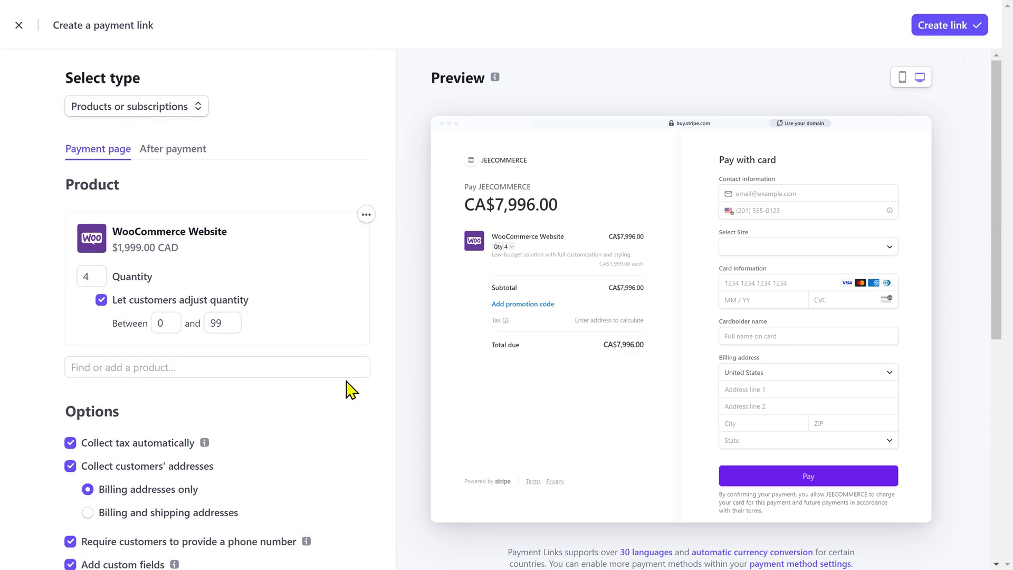
{"action": "left_click", "coordinate": [166, 154]}
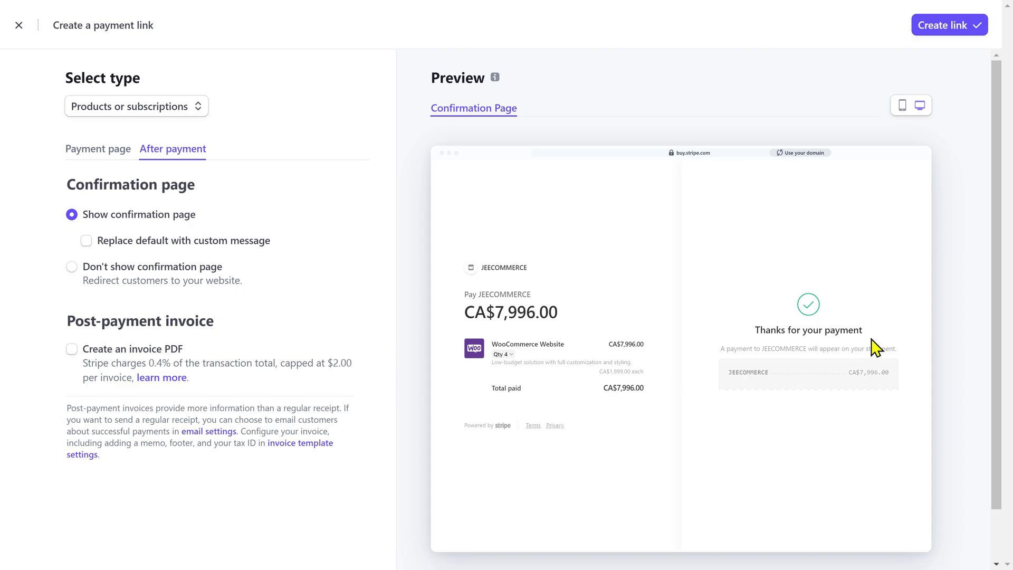
{"action": "left_click", "coordinate": [87, 242]}
{"action": "type", "text": "Make sure to Subscribe!"}
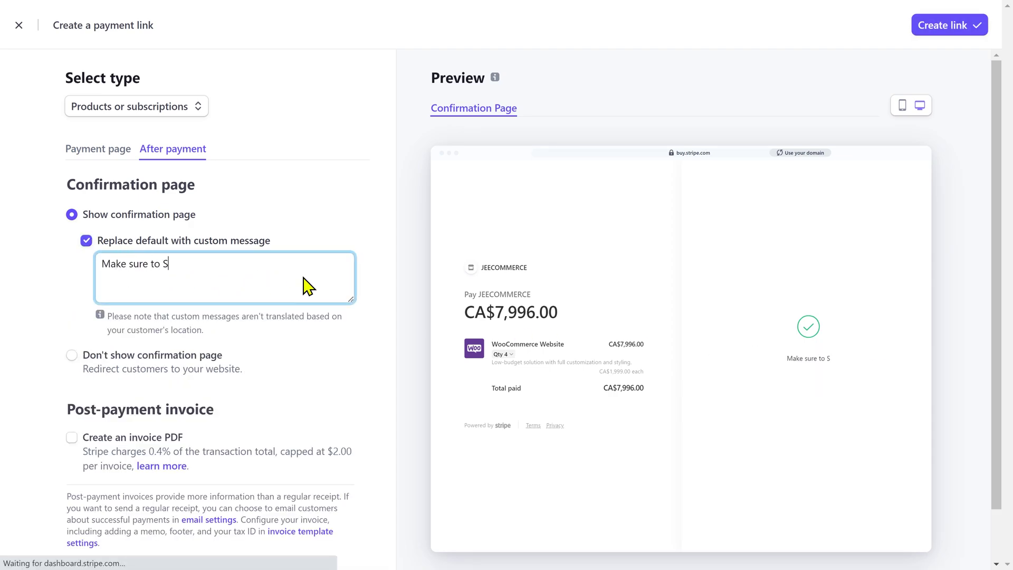
{"action": "left_click", "coordinate": [72, 355]}
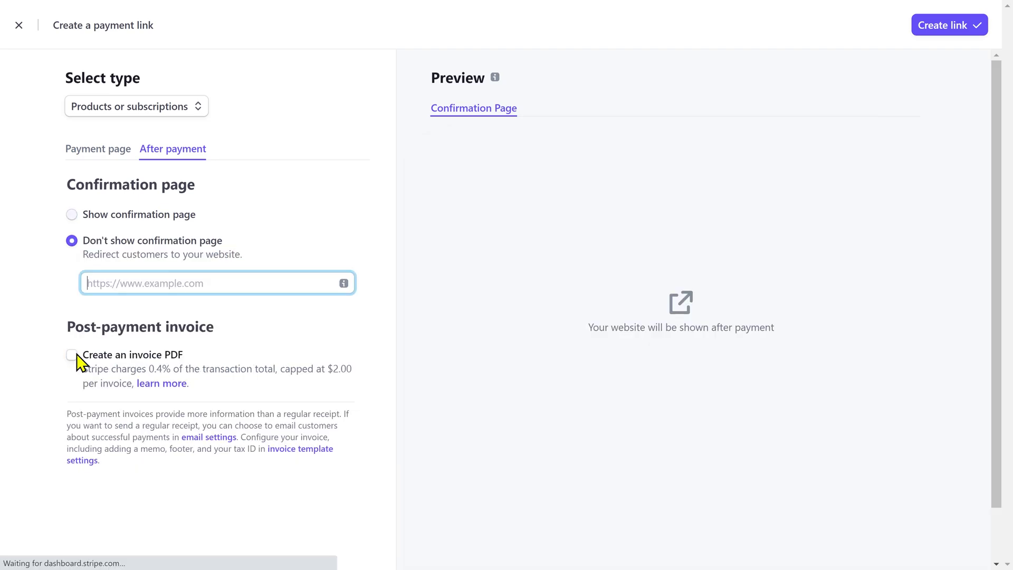
{"action": "type", "text": "https://www."}
{"action": "type", "text": "jeec"}
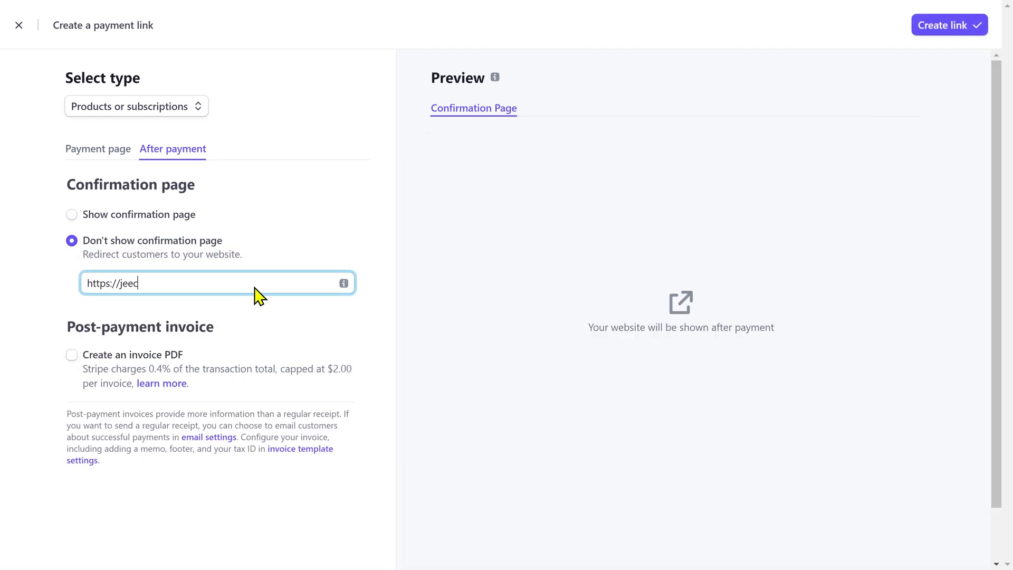
{"action": "type", "text": "ommerce.com"}
Edit the redirect URL, then return to the confirmation page and enable invoice PDF creation.
{"action": "left_click", "coordinate": [267, 314]}
{"action": "left_click", "coordinate": [119, 283]}
{"action": "type", "text": "www."}
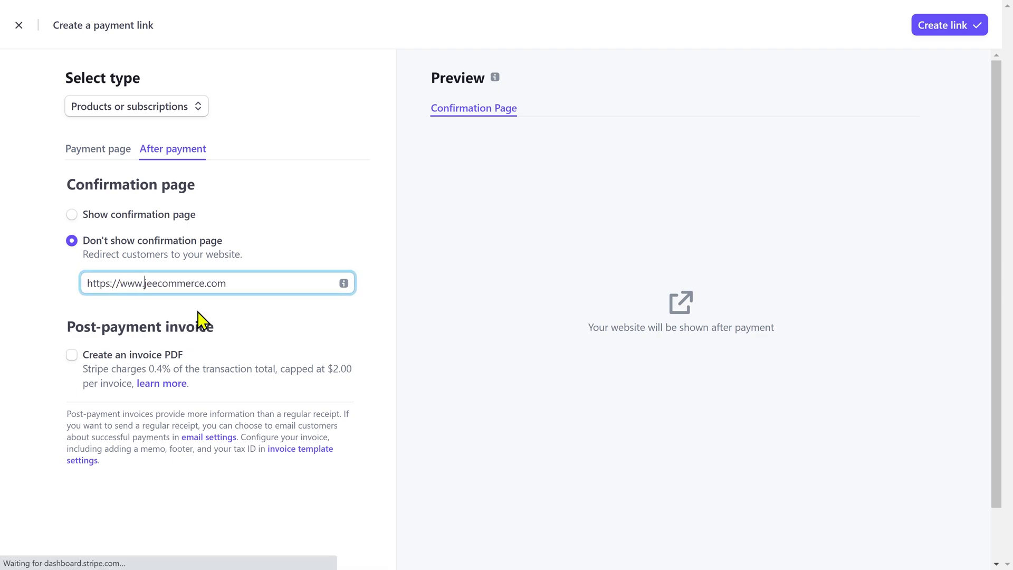
{"action": "left_click", "coordinate": [277, 315]}
{"action": "left_click", "coordinate": [71, 215]}
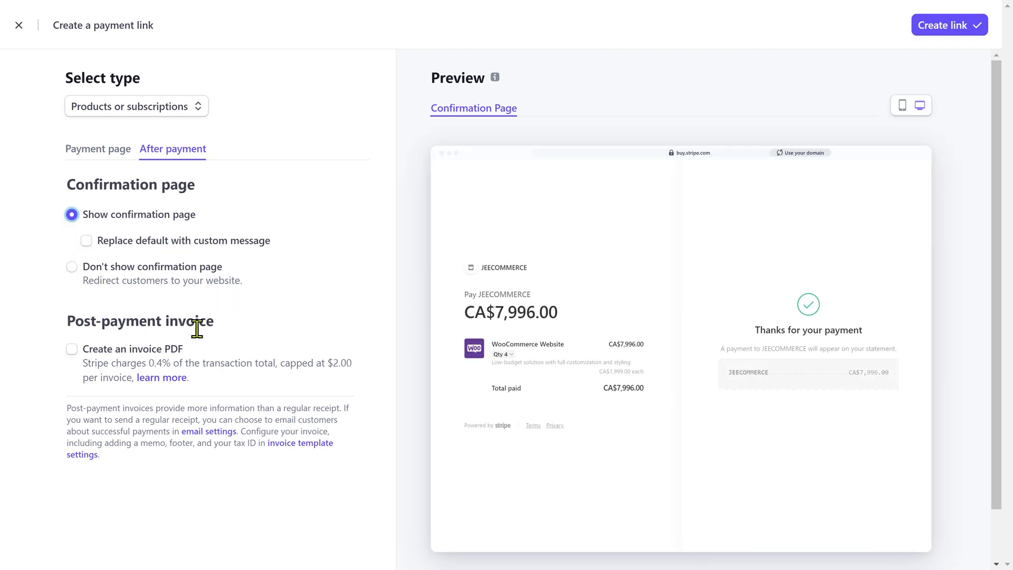
{"action": "left_click", "coordinate": [72, 350]}
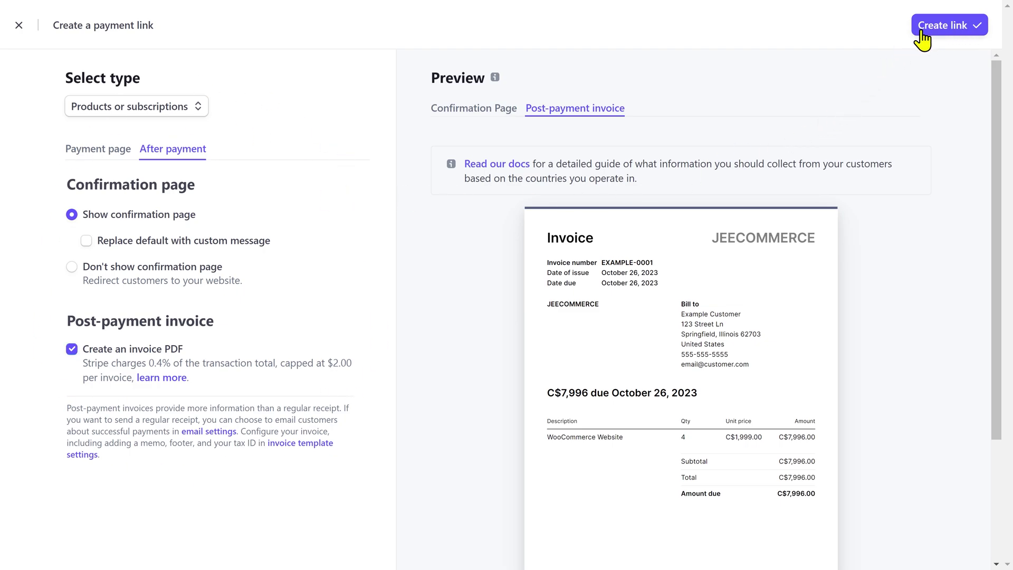
Create the $7,996.00 CAD link, copy its URL and download the QR code image.
{"action": "left_click", "coordinate": [961, 29]}
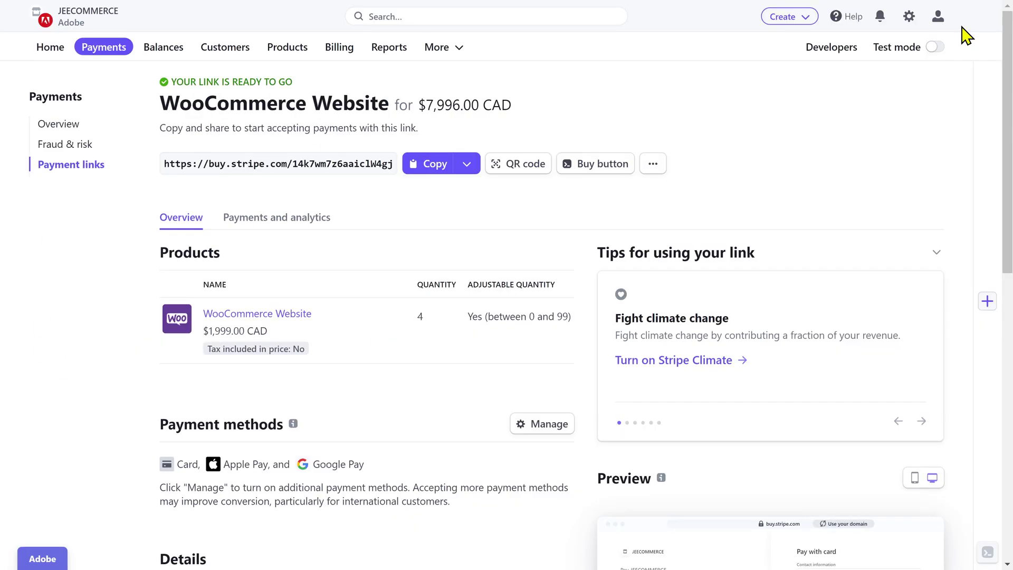
{"action": "left_click", "coordinate": [426, 172]}
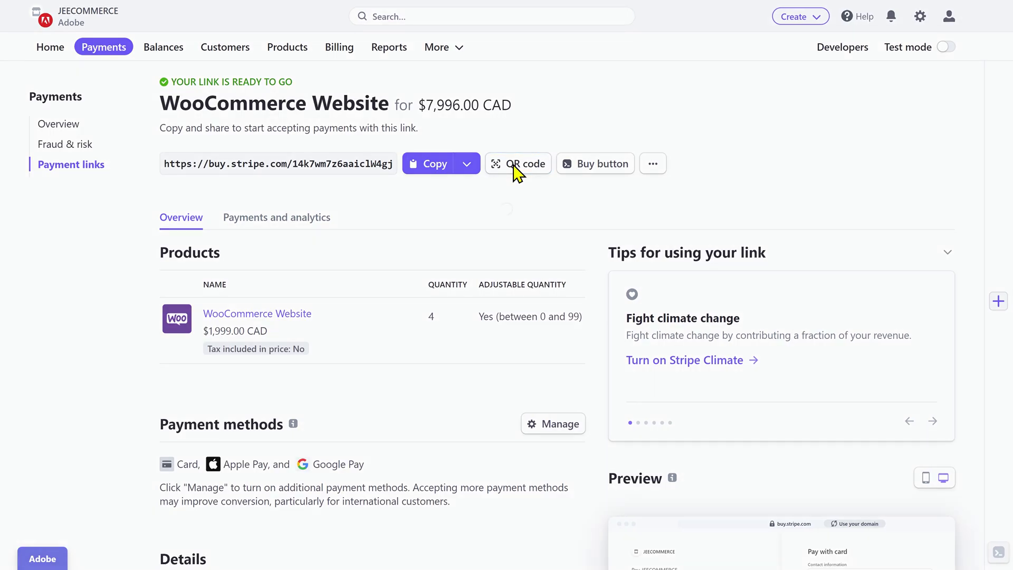
{"action": "left_click", "coordinate": [512, 165]}
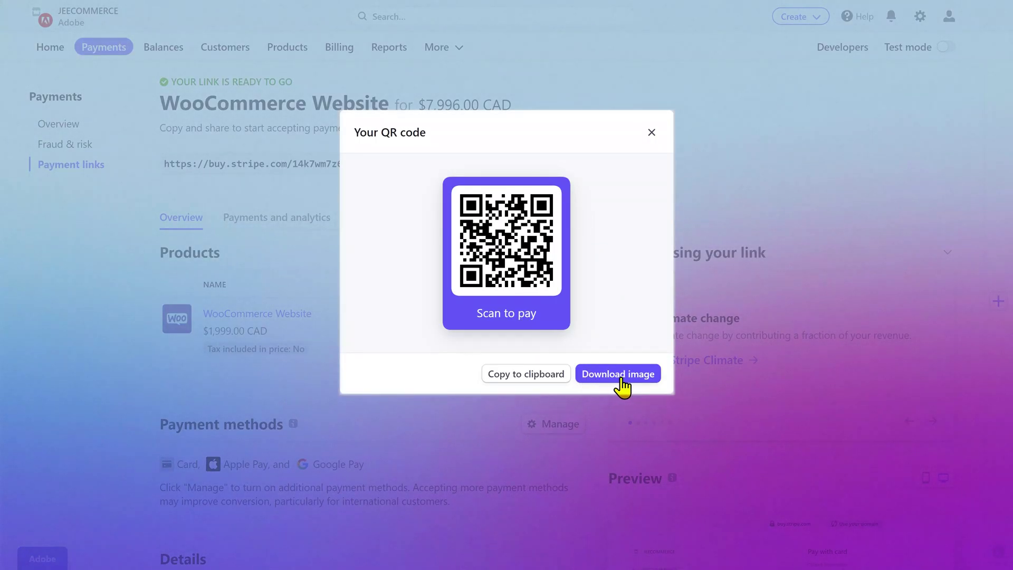
{"action": "left_click", "coordinate": [623, 379]}
{"action": "left_click", "coordinate": [652, 133]}
Switch the embed to a Buy button with the custom text 'Get Started'.
{"action": "left_click", "coordinate": [595, 169]}
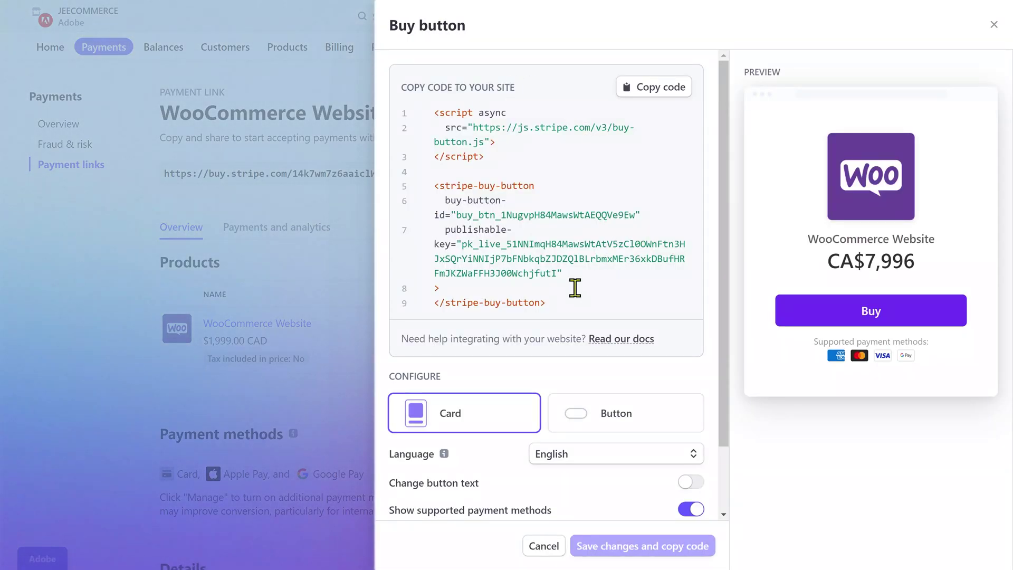
{"action": "left_click", "coordinate": [670, 95]}
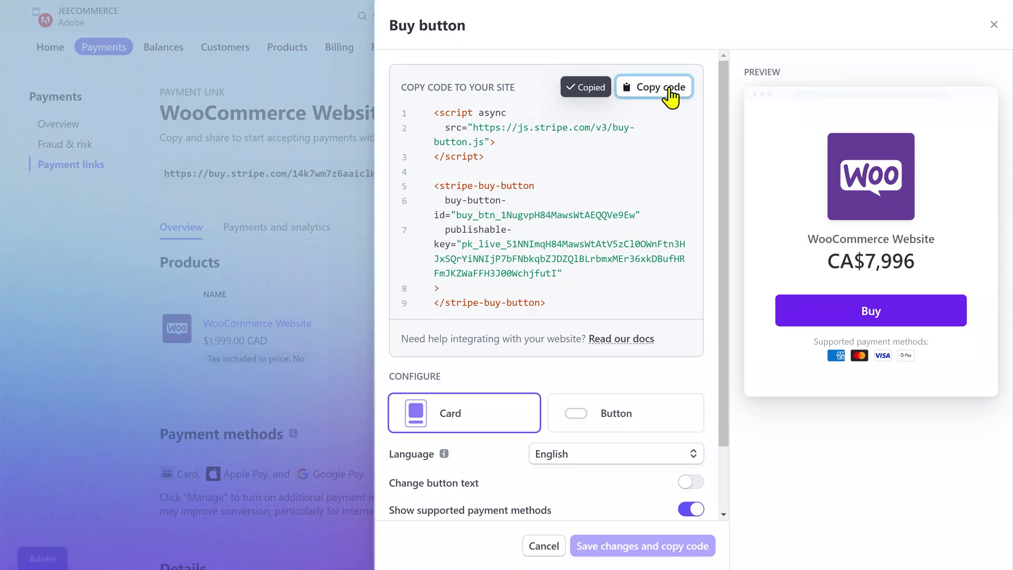
{"action": "left_click", "coordinate": [599, 424]}
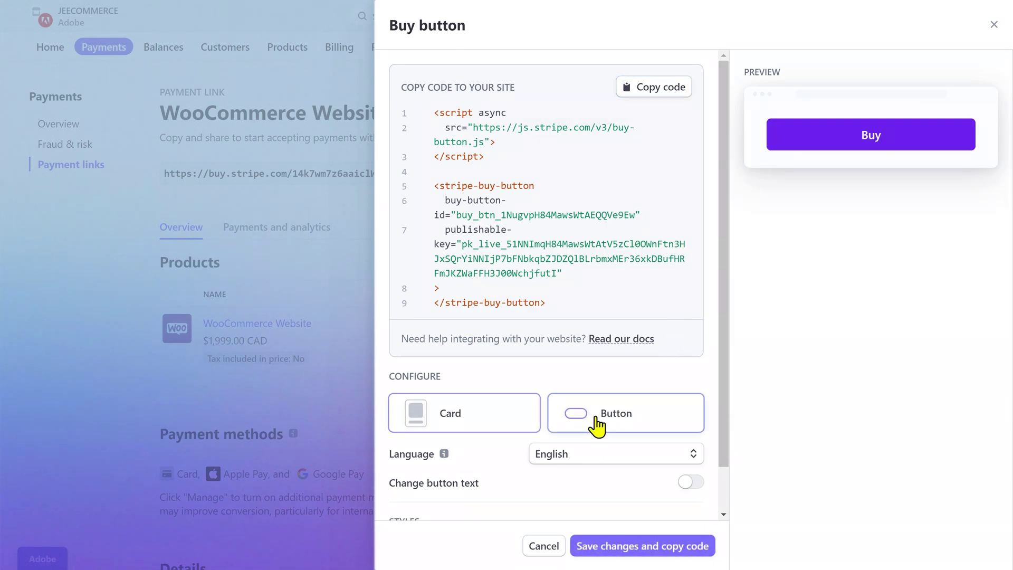
{"action": "scroll", "coordinate": [632, 425], "scroll_direction": "down", "scroll_amount": 1}
{"action": "left_click", "coordinate": [689, 434]}
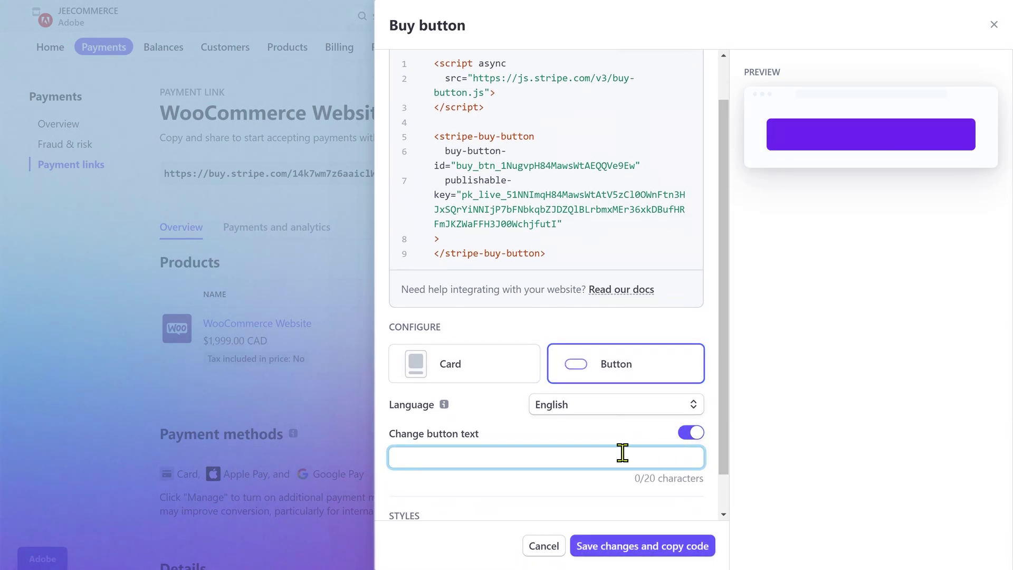
{"action": "type", "text": "Get Started"}
{"action": "scroll", "coordinate": [667, 475], "scroll_direction": "down", "scroll_amount": 1}
Style the button with Raleway font and Pill border, then save and copy its code.
{"action": "left_click", "coordinate": [686, 498]}
{"action": "scroll", "coordinate": [649, 464], "scroll_direction": "down", "scroll_amount": 3}
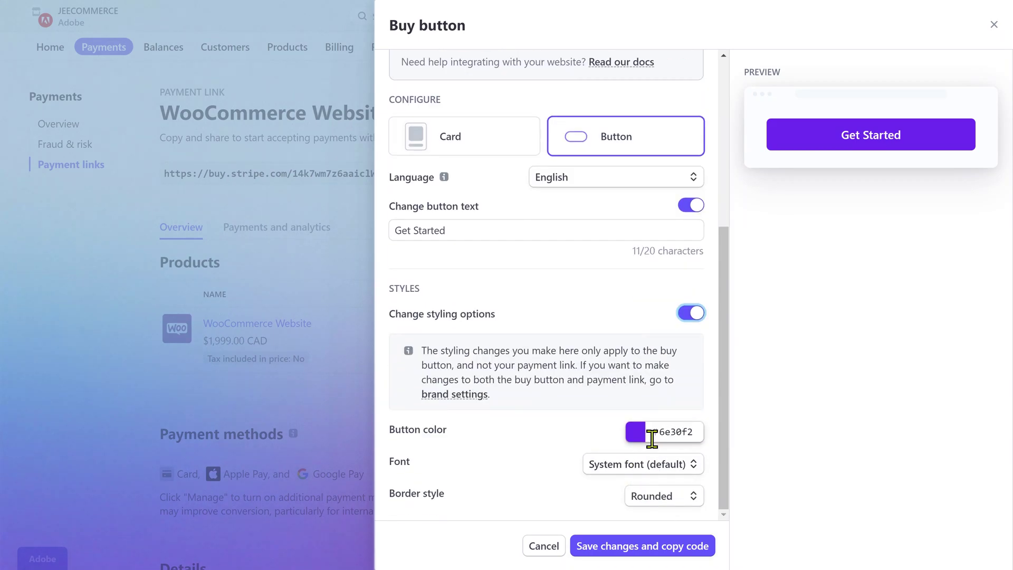
{"action": "left_click", "coordinate": [657, 464]}
{"action": "left_click", "coordinate": [654, 447]}
{"action": "left_click", "coordinate": [660, 496]}
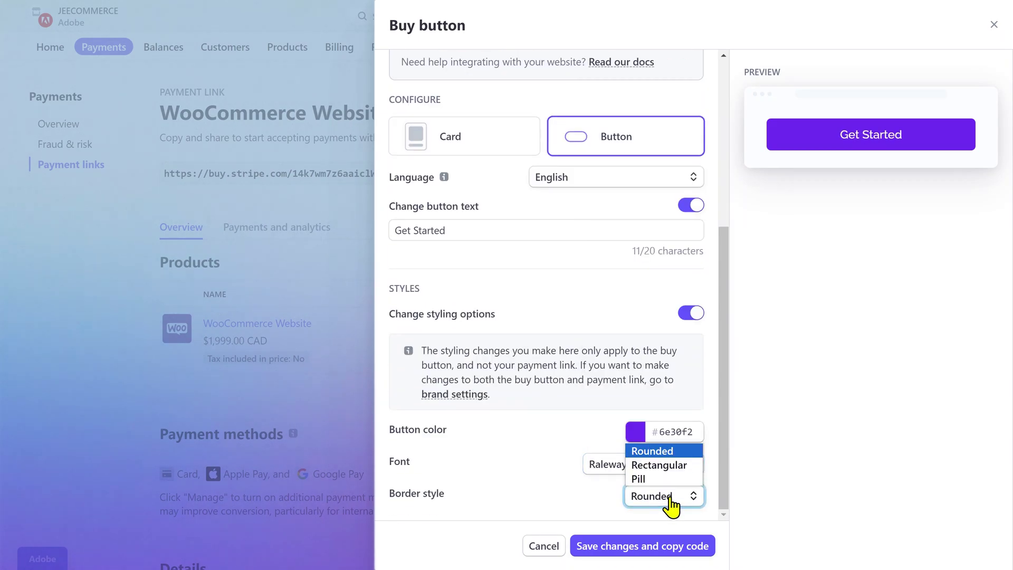
{"action": "left_click", "coordinate": [673, 478]}
{"action": "left_click", "coordinate": [686, 551]}
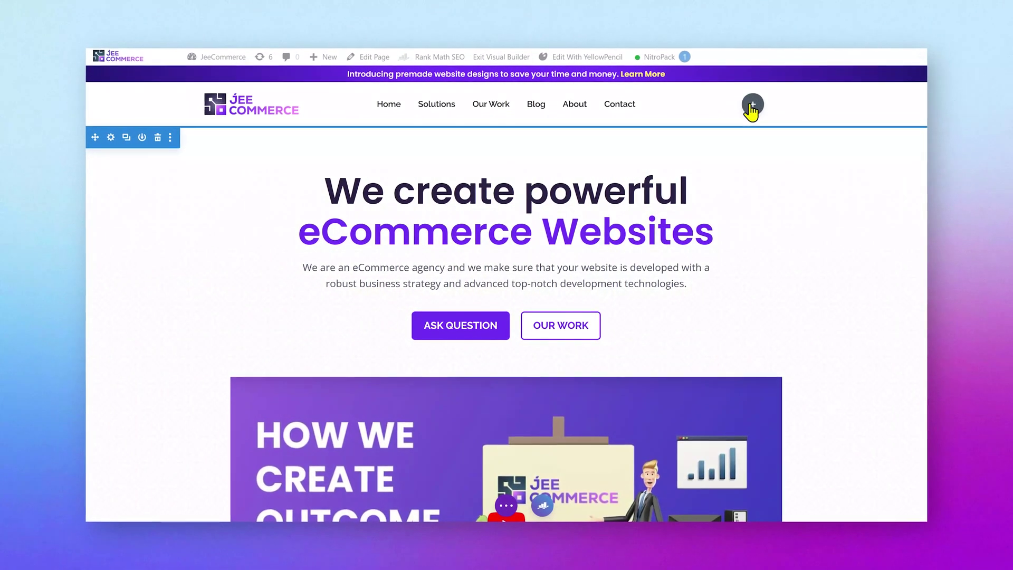
Insert a Code module in the header row and paste the Stripe buy-button embed code into it.
{"action": "left_click", "coordinate": [753, 104]}
{"action": "type", "text": "code"}
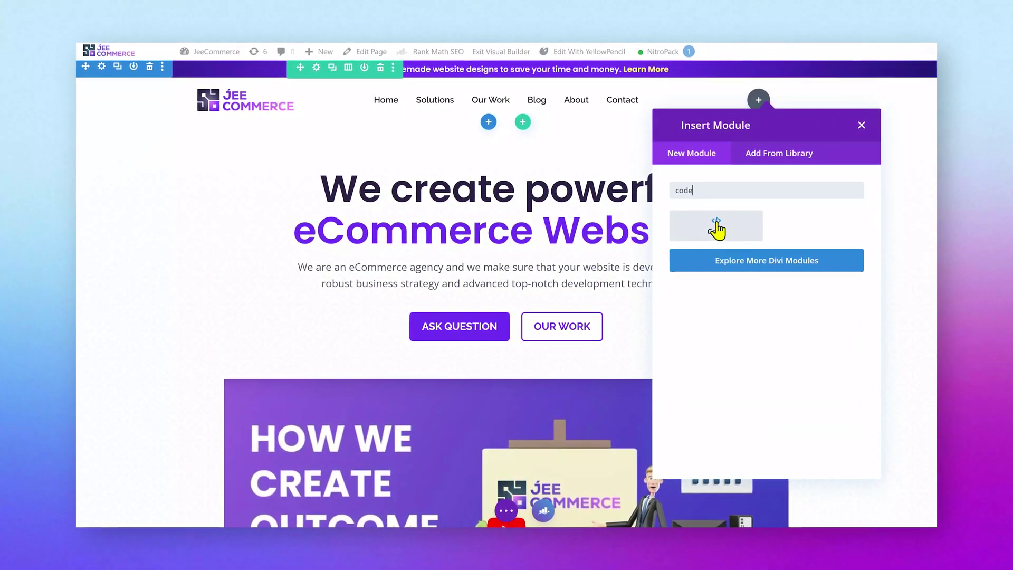
{"action": "left_click", "coordinate": [715, 228]}
{"action": "left_click", "coordinate": [764, 288]}
{"action": "key", "text": "ctrl+v"}
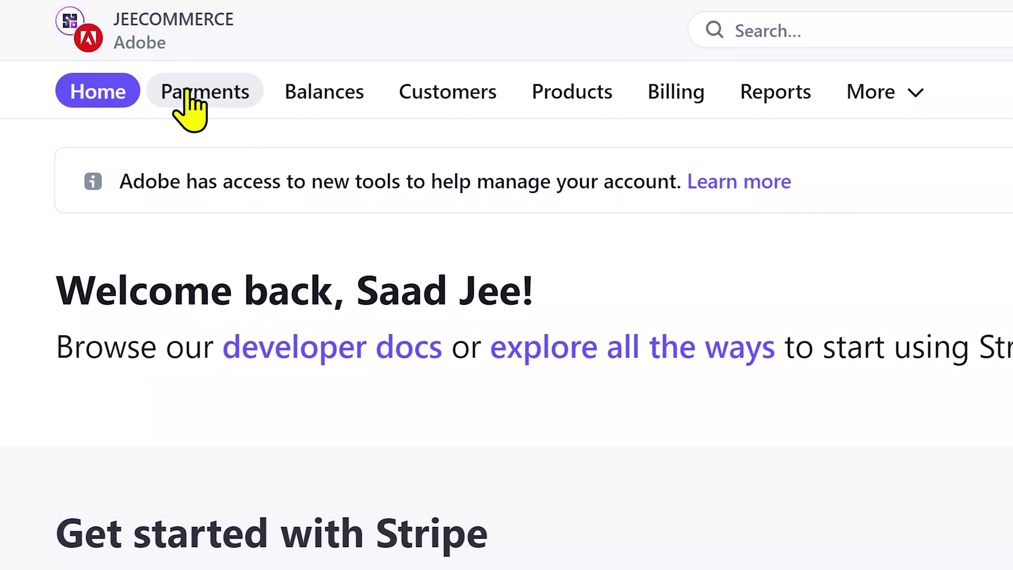
Go to Payments > Payment links and bring up the WooCommerce Website link's options.
{"action": "left_click", "coordinate": [199, 96]}
{"action": "left_click", "coordinate": [148, 326]}
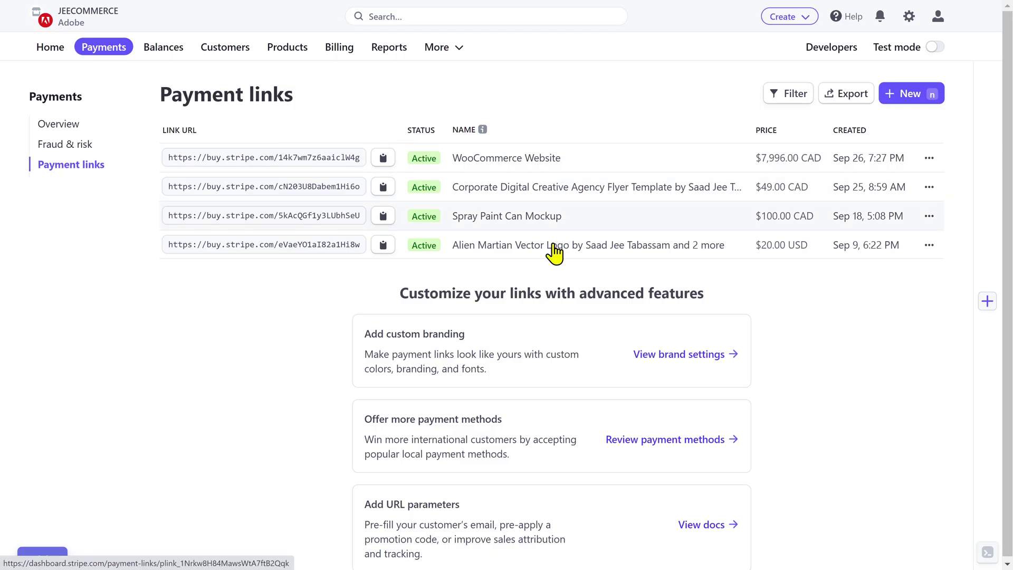
{"action": "left_click", "coordinate": [931, 245]}
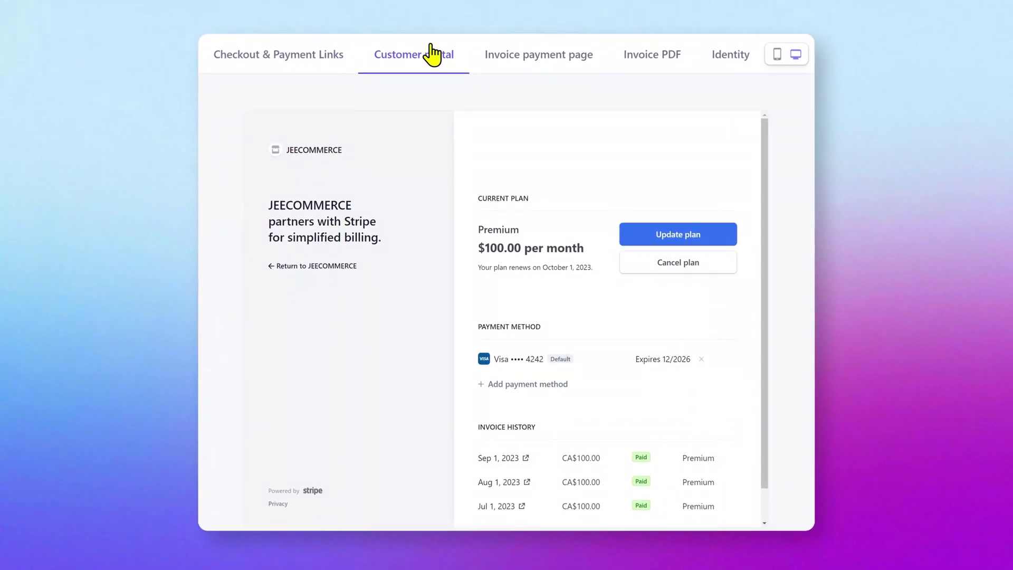
{"action": "left_click", "coordinate": [539, 50]}
{"action": "left_click", "coordinate": [655, 50]}
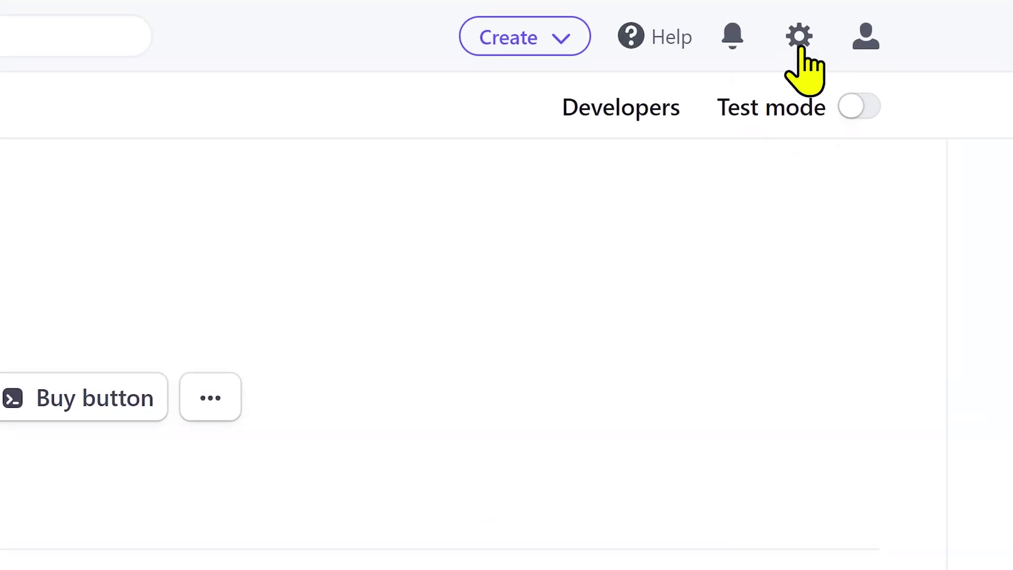
In Branding settings, upload the JeeCommerce icon and logo and set the accent colour to 282140.
{"action": "left_click", "coordinate": [801, 45]}
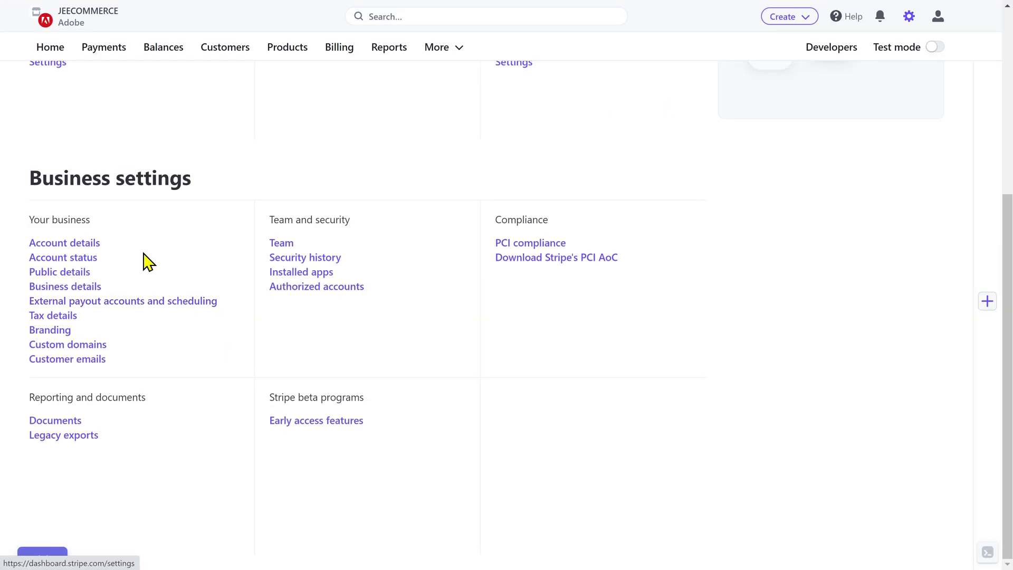
{"action": "left_click", "coordinate": [47, 332]}
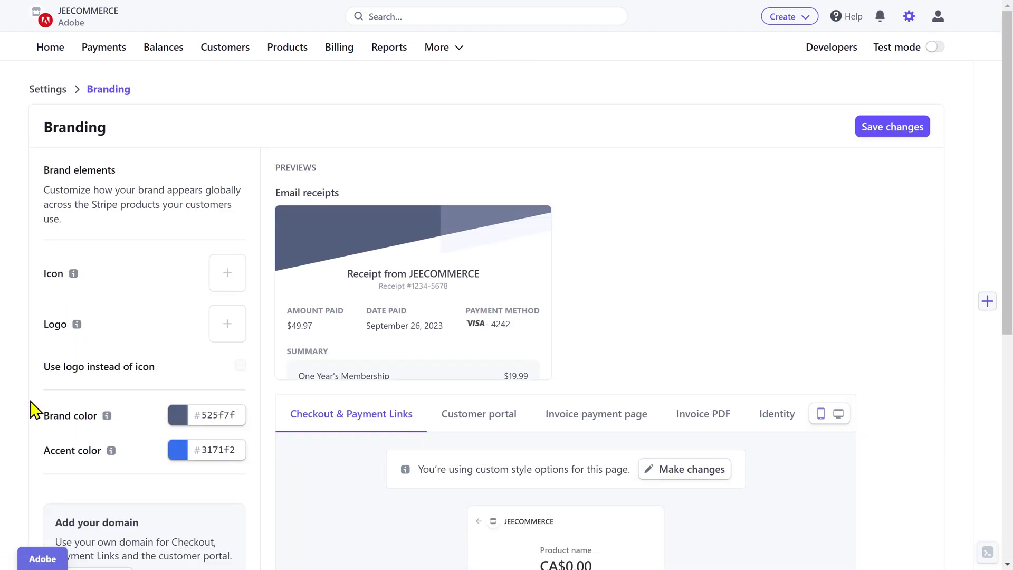
{"action": "left_click", "coordinate": [227, 273]}
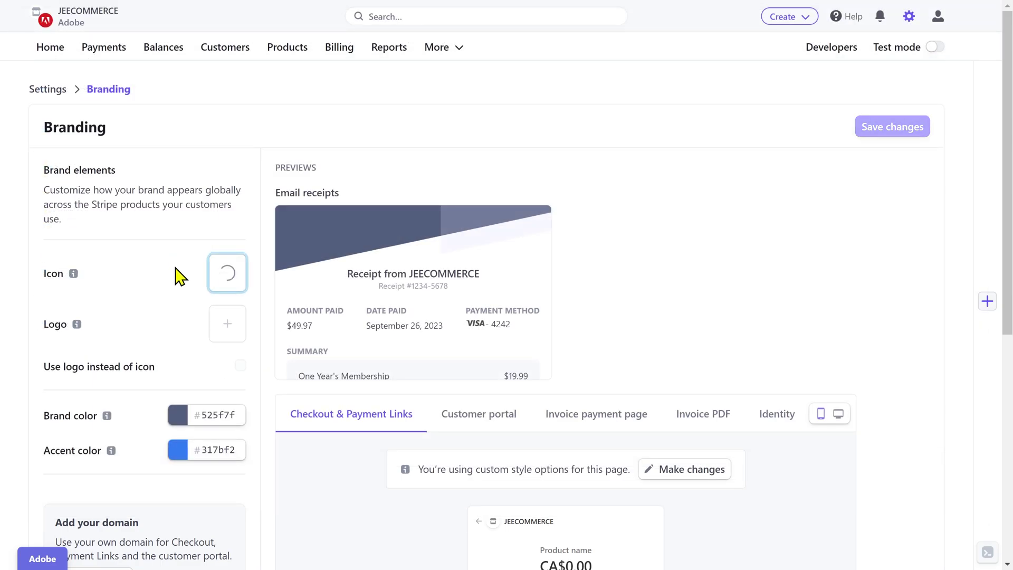
{"action": "left_click", "coordinate": [228, 323]}
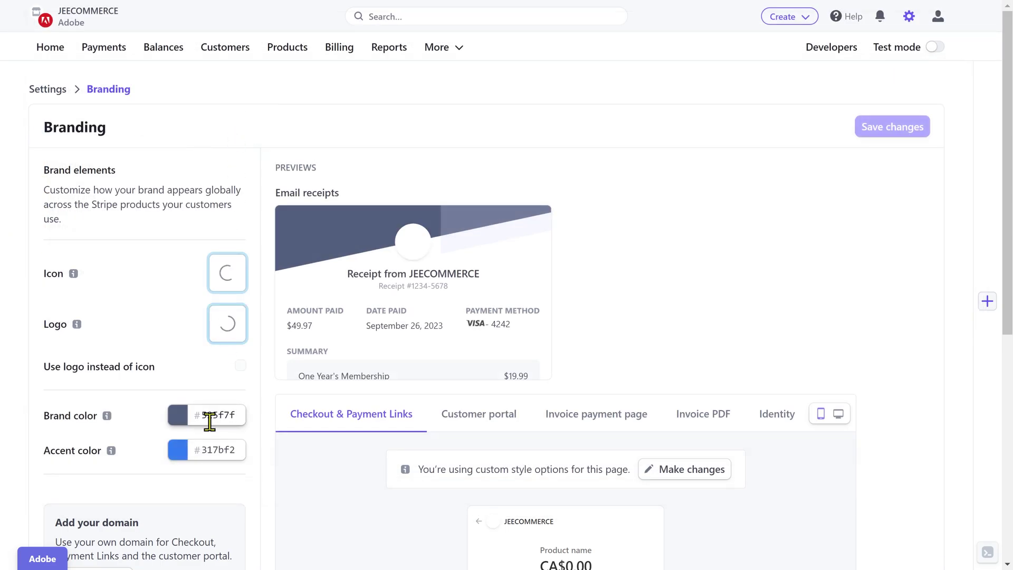
{"action": "double_click", "coordinate": [218, 450]}
{"action": "key", "text": "ctrl+v"}
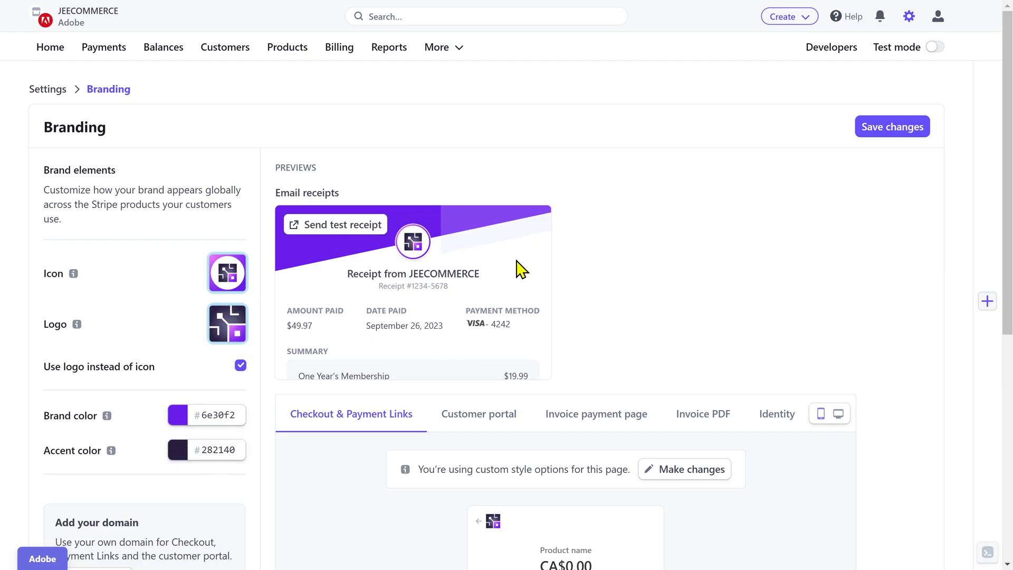
Check the desktop checkout, customer portal, invoice page and invoice PDF previews, then save the branding.
{"action": "scroll", "coordinate": [548, 317], "scroll_direction": "down", "scroll_amount": 4}
{"action": "left_click", "coordinate": [838, 217]}
{"action": "scroll", "coordinate": [823, 264], "scroll_direction": "down", "scroll_amount": 3}
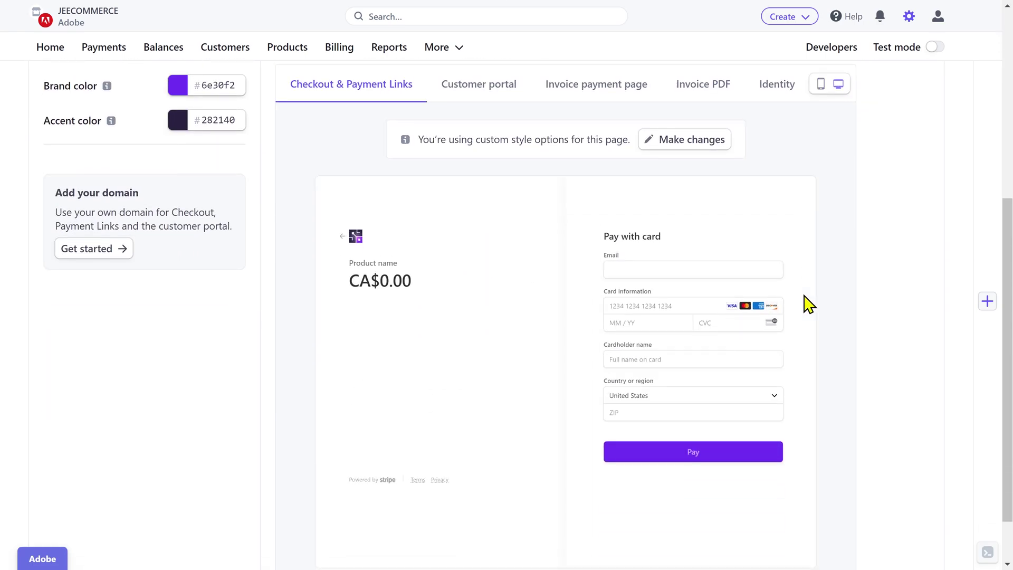
{"action": "left_click", "coordinate": [478, 89]}
{"action": "left_click", "coordinate": [594, 90]}
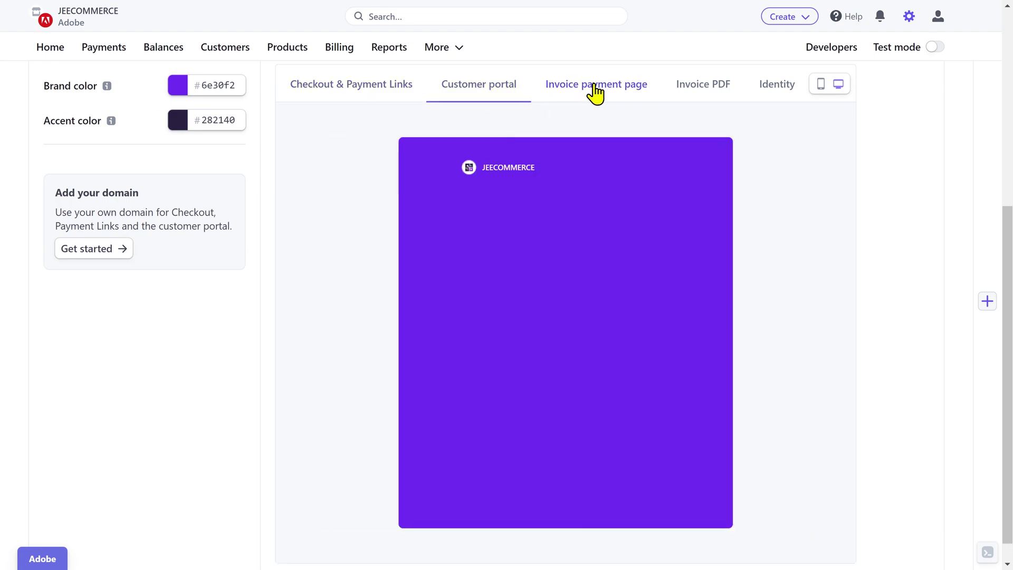
{"action": "left_click", "coordinate": [696, 94]}
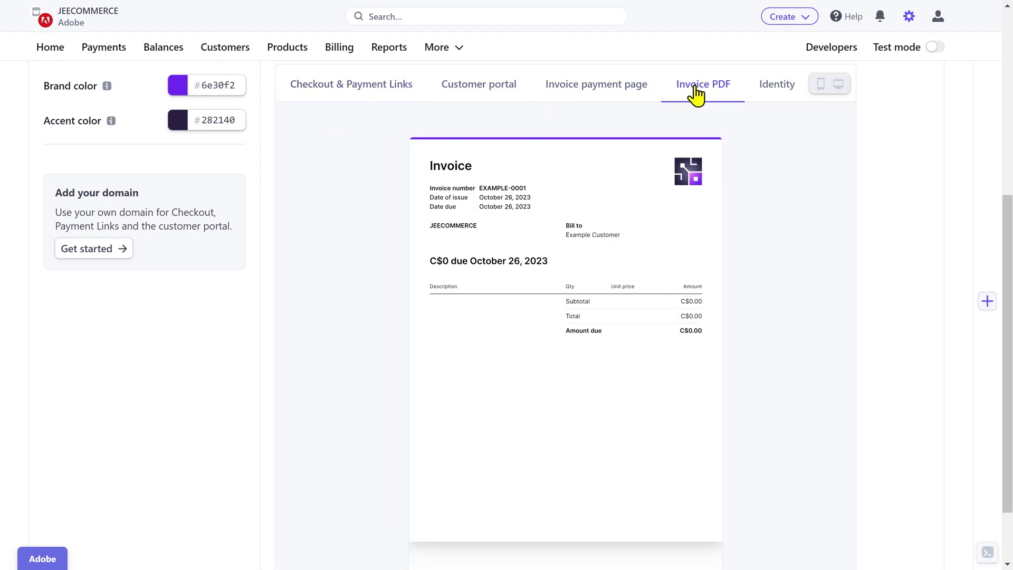
{"action": "scroll", "coordinate": [701, 131], "scroll_direction": "up", "scroll_amount": 6}
{"action": "left_click", "coordinate": [897, 136]}
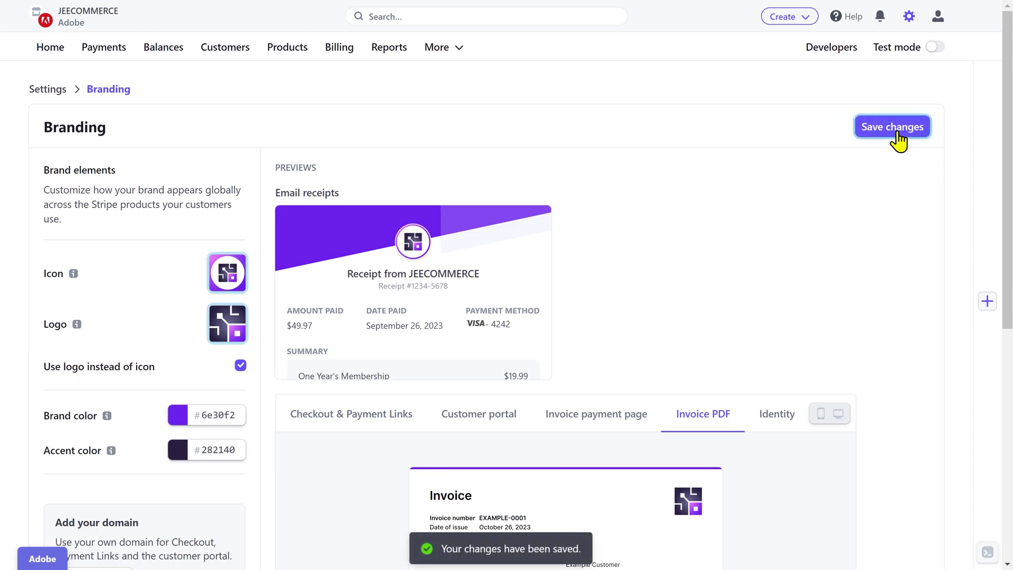
{"action": "scroll", "coordinate": [889, 190], "scroll_direction": "down", "scroll_amount": 7}
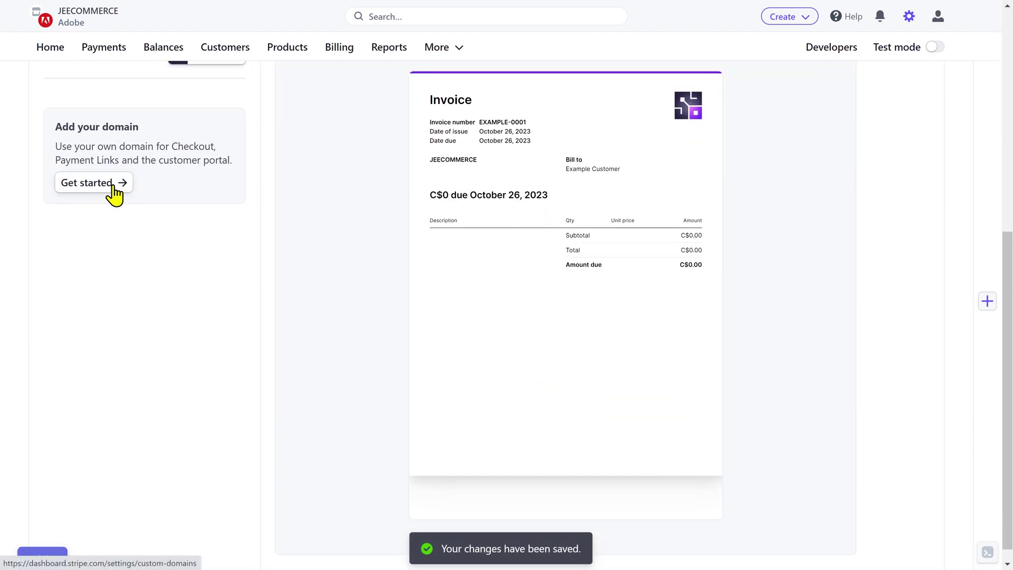
Begin adding the custom domain pay.jeecommerce.com, then cancel without saving it.
{"action": "left_click", "coordinate": [113, 194]}
{"action": "left_click", "coordinate": [72, 318]}
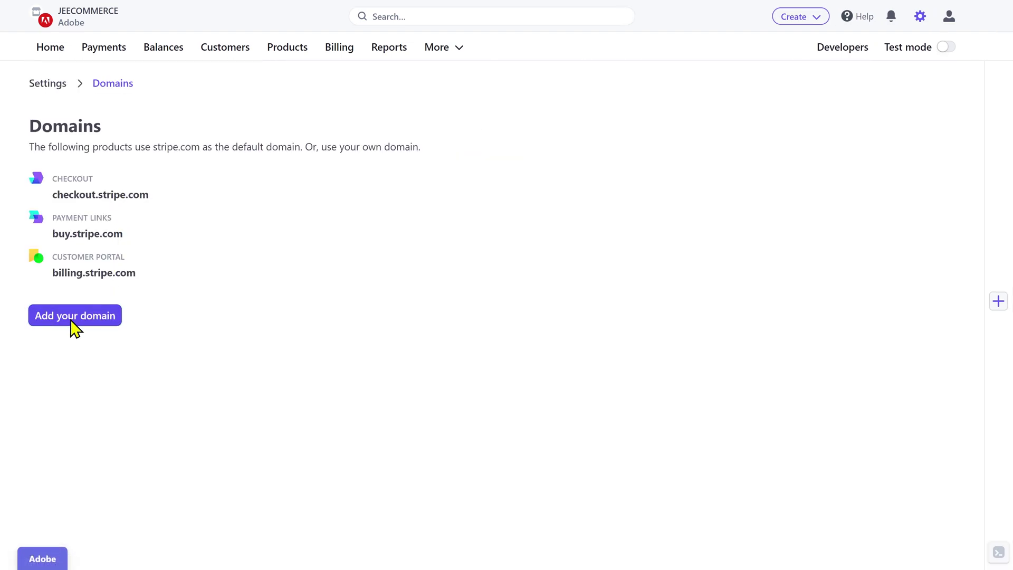
{"action": "type", "text": "pay.jeecommerce.com"}
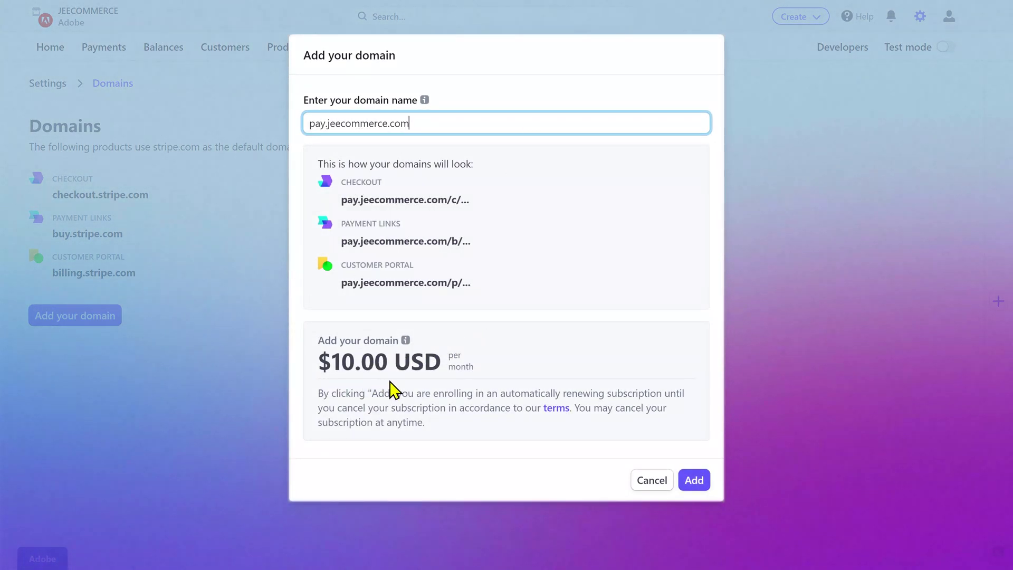
{"action": "left_click", "coordinate": [450, 388]}
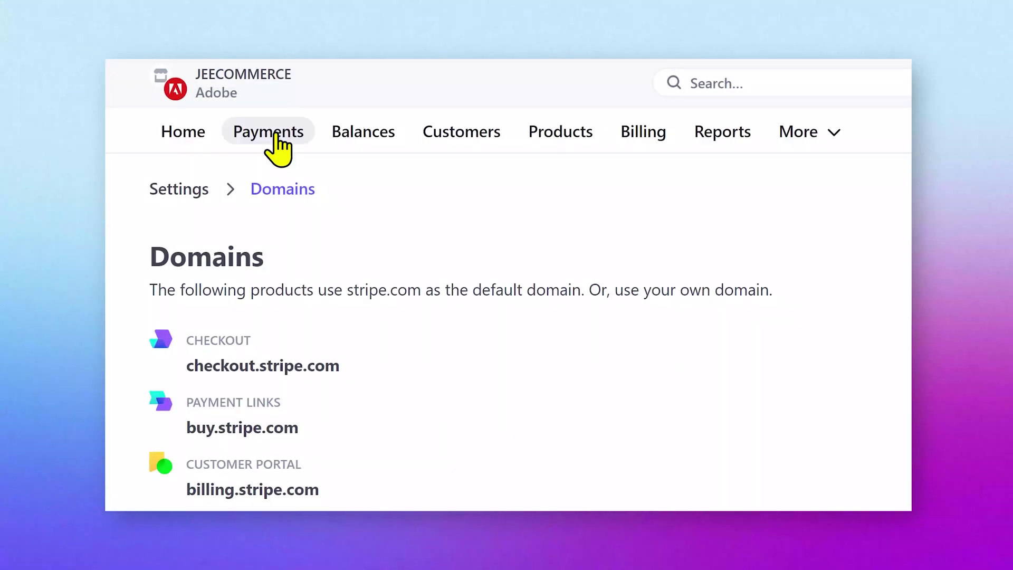
Copy the WooCommerce Website payment link URL from the Payment links list and view its branded checkout.
{"action": "left_click", "coordinate": [103, 47]}
{"action": "left_click", "coordinate": [211, 318]}
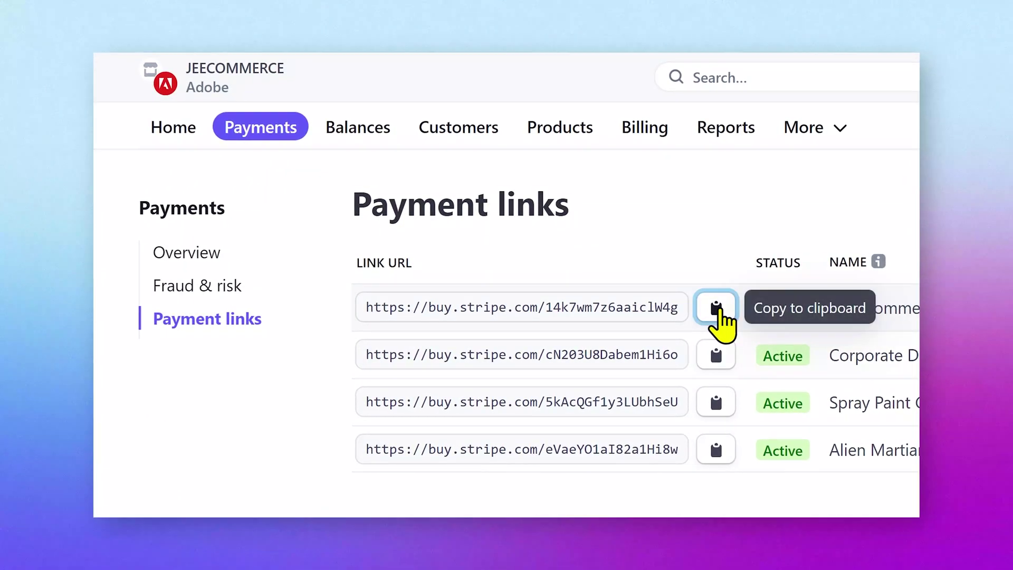
{"action": "left_click", "coordinate": [712, 306]}
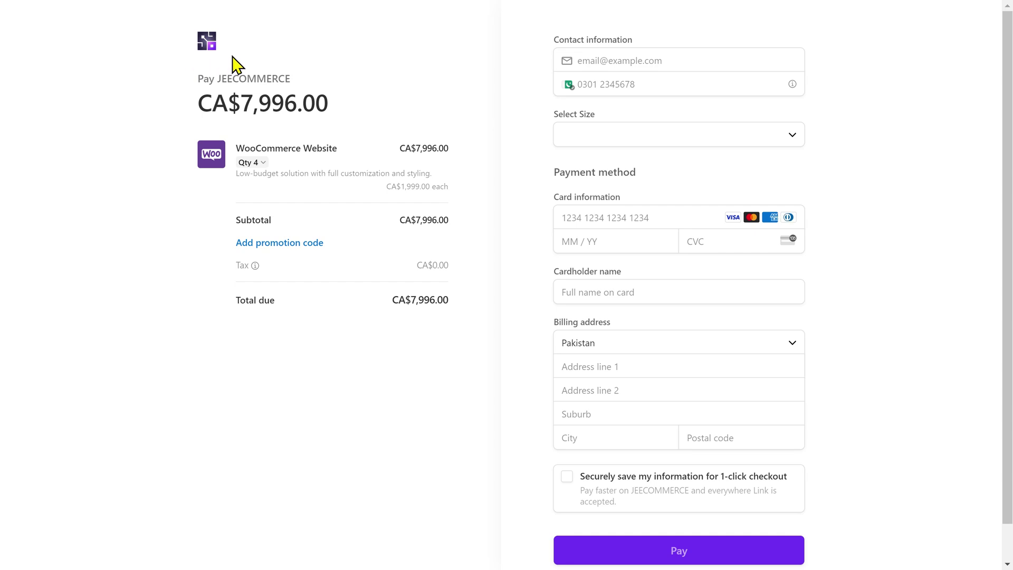
{"action": "scroll", "coordinate": [796, 398], "scroll_direction": "down", "scroll_amount": 1}
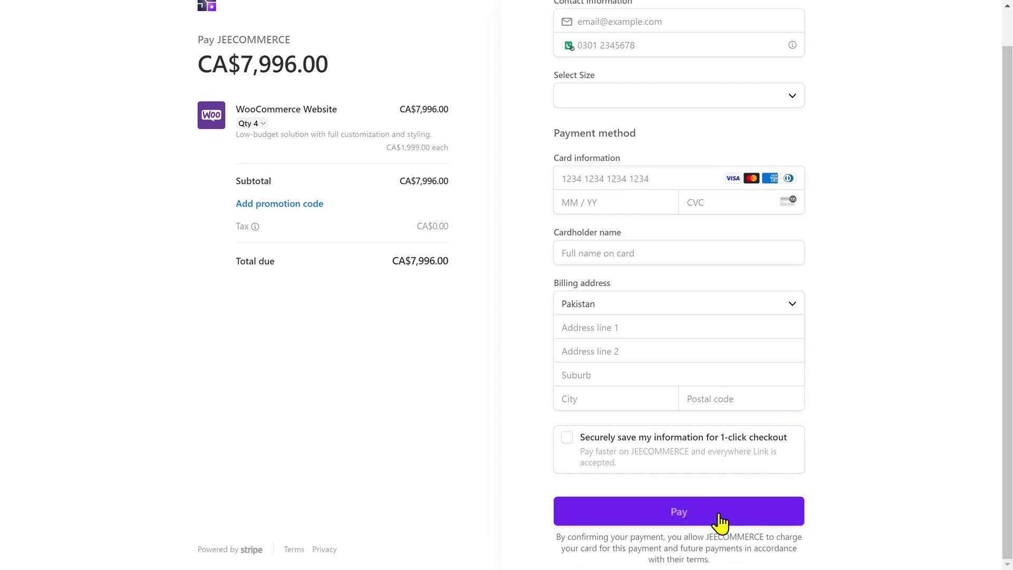
{"action": "scroll", "coordinate": [461, 389], "scroll_direction": "up", "scroll_amount": 1}
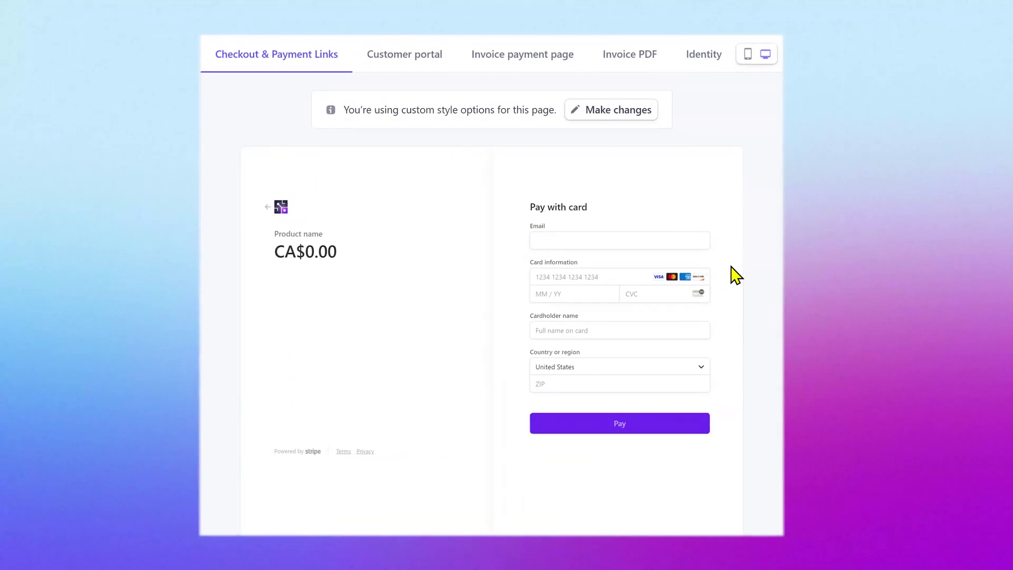
Preview the branded customer portal, then the invoice payment page.
{"action": "left_click", "coordinate": [403, 55]}
{"action": "left_click", "coordinate": [521, 56]}
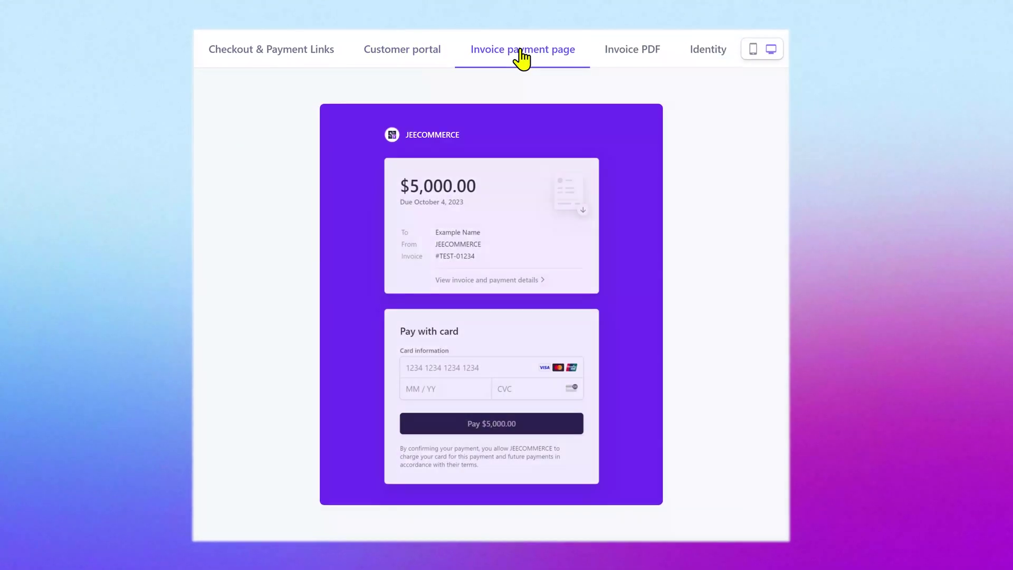